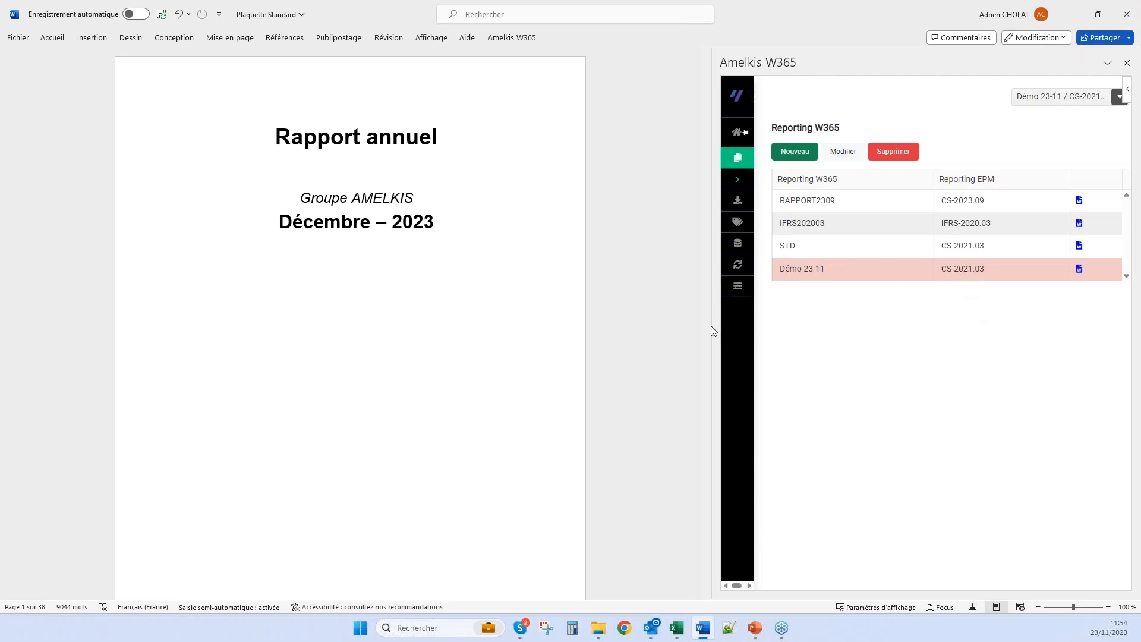
Enlarge the annual report to 150% and review its table of contents
{"action": "scroll", "coordinate": [399, 211], "scroll_direction": "down", "scroll_amount": 5}
{"action": "scroll", "coordinate": [399, 211], "scroll_direction": "down", "scroll_amount": 7}
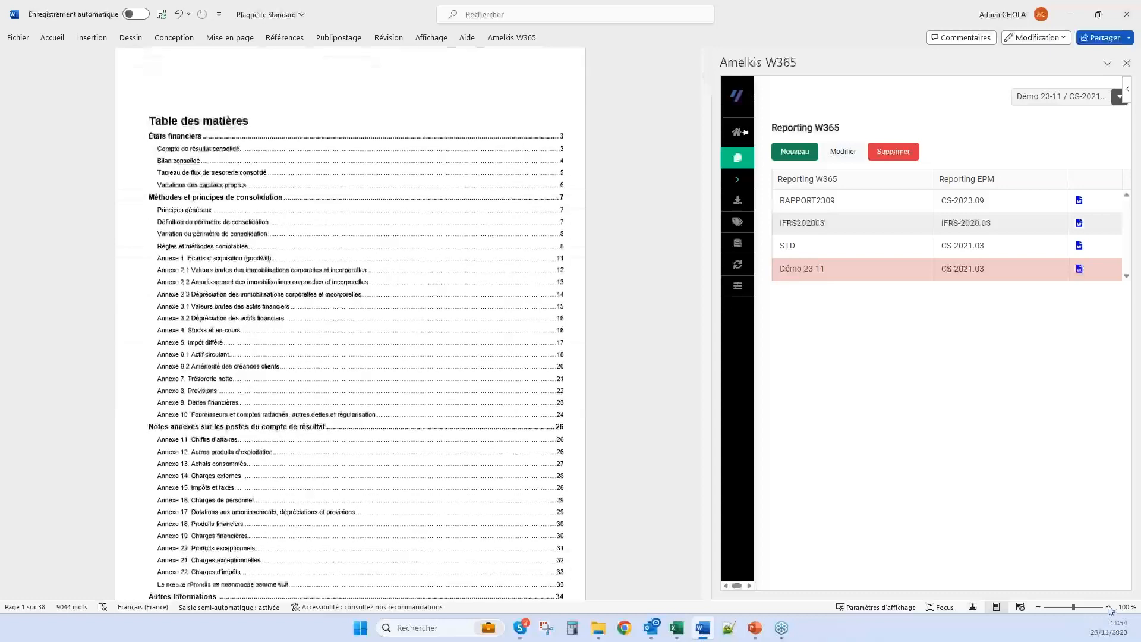
{"action": "left_click", "coordinate": [1109, 608]}
{"action": "left_click", "coordinate": [1109, 607]}
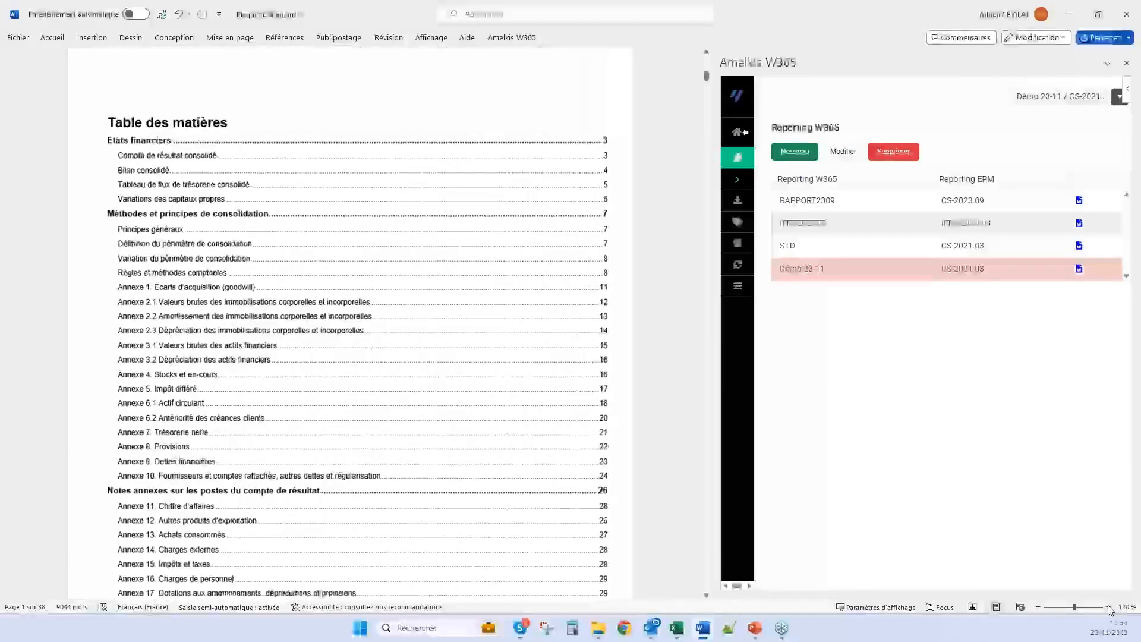
{"action": "left_click", "coordinate": [1110, 608]}
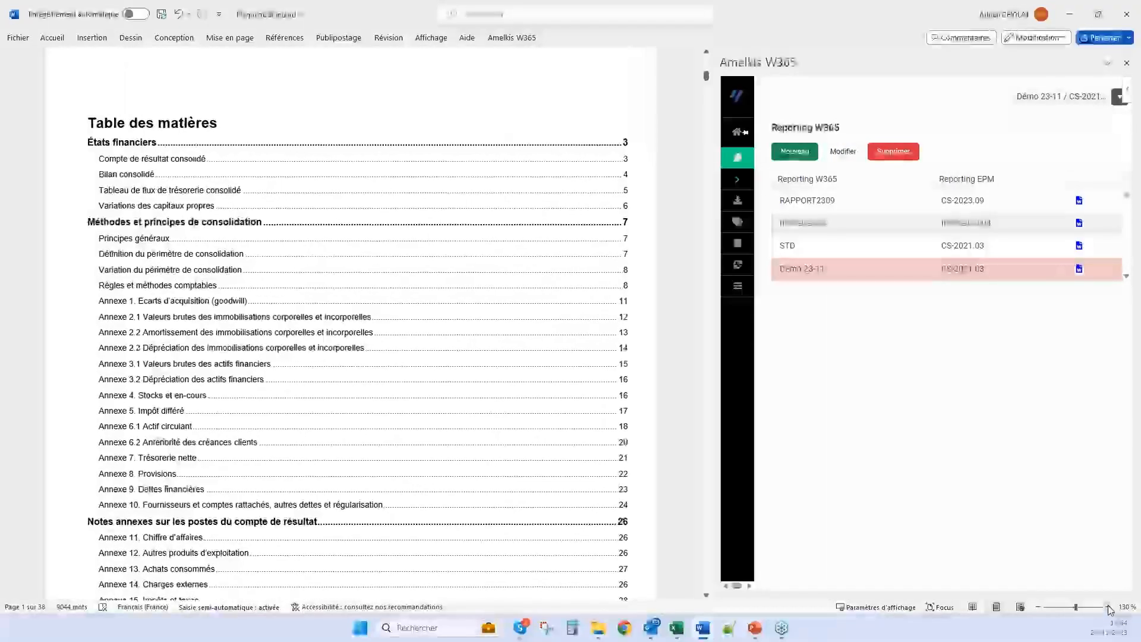
{"action": "left_click", "coordinate": [1109, 607]}
{"action": "left_click", "coordinate": [1110, 608]}
{"action": "scroll", "coordinate": [377, 247], "scroll_direction": "down", "scroll_amount": 5}
{"action": "scroll", "coordinate": [440, 465], "scroll_direction": "down", "scroll_amount": 1}
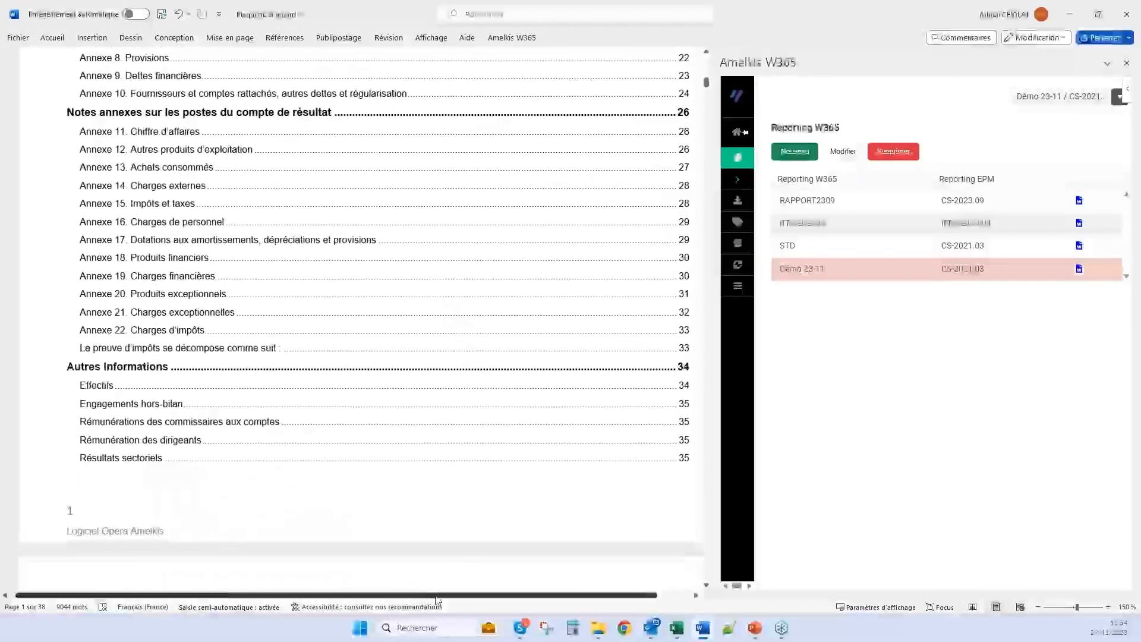
Go to the Compte de résultat consolidé table and select the Chiffre d'affaires amount in the 20@A2N column
{"action": "left_click_drag", "start_coordinate": [424, 597], "coordinate": [444, 596]}
{"action": "scroll", "coordinate": [443, 328], "scroll_direction": "down", "scroll_amount": 13}
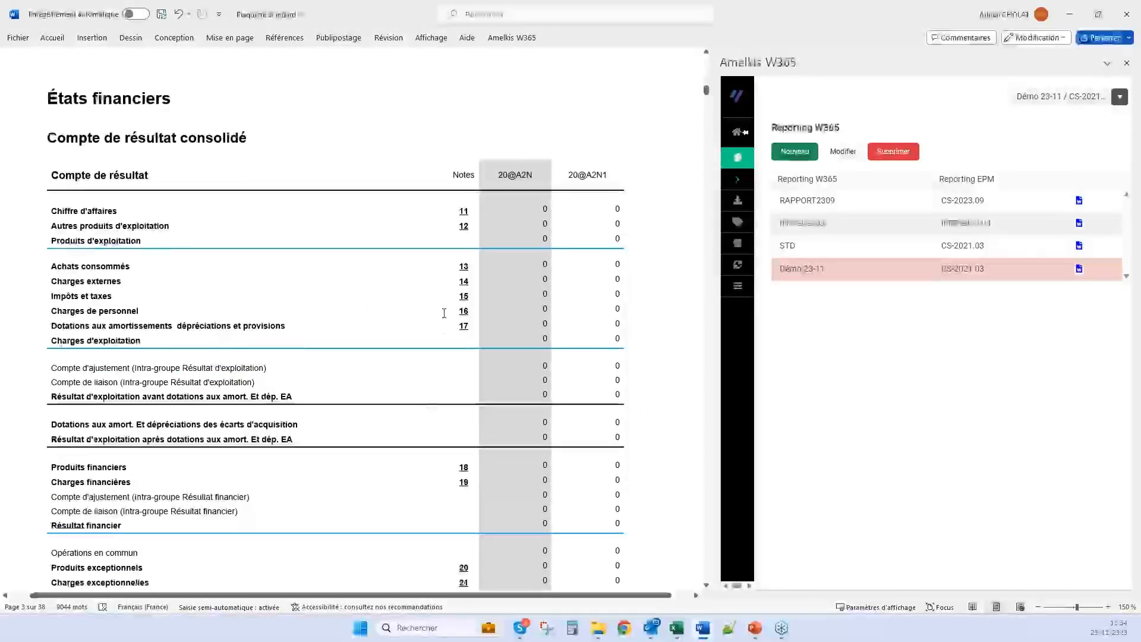
{"action": "scroll", "coordinate": [442, 328], "scroll_direction": "down", "scroll_amount": 3}
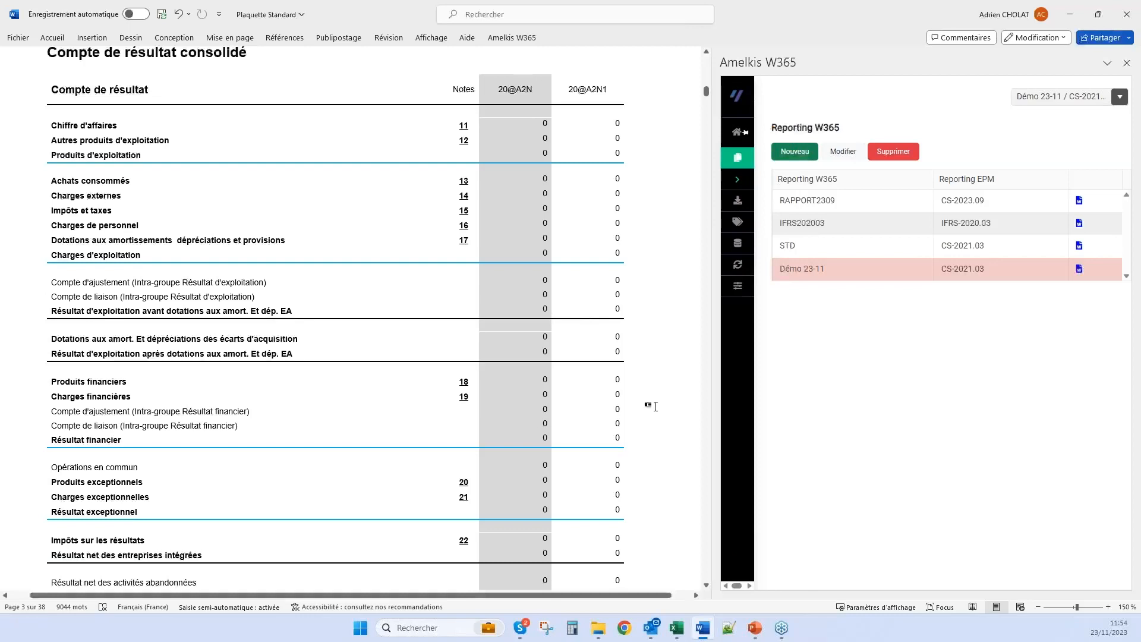
{"action": "left_click", "coordinate": [545, 122]}
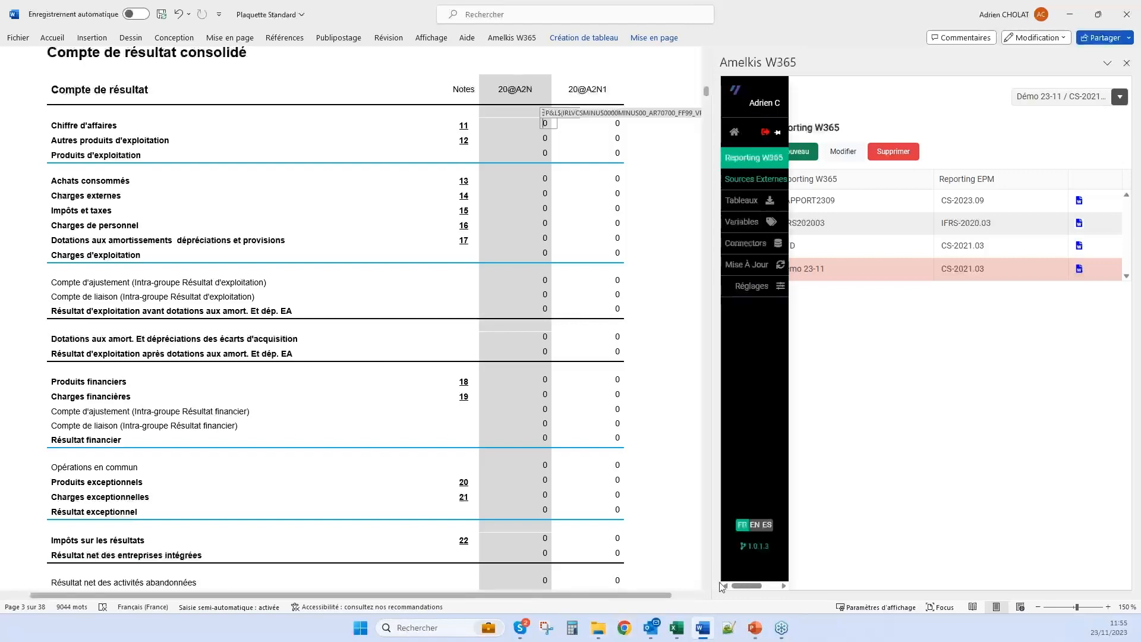
Switch to Excel and maximize the Plaquette standard workbook's window
{"action": "mouse_move", "coordinate": [678, 627]}
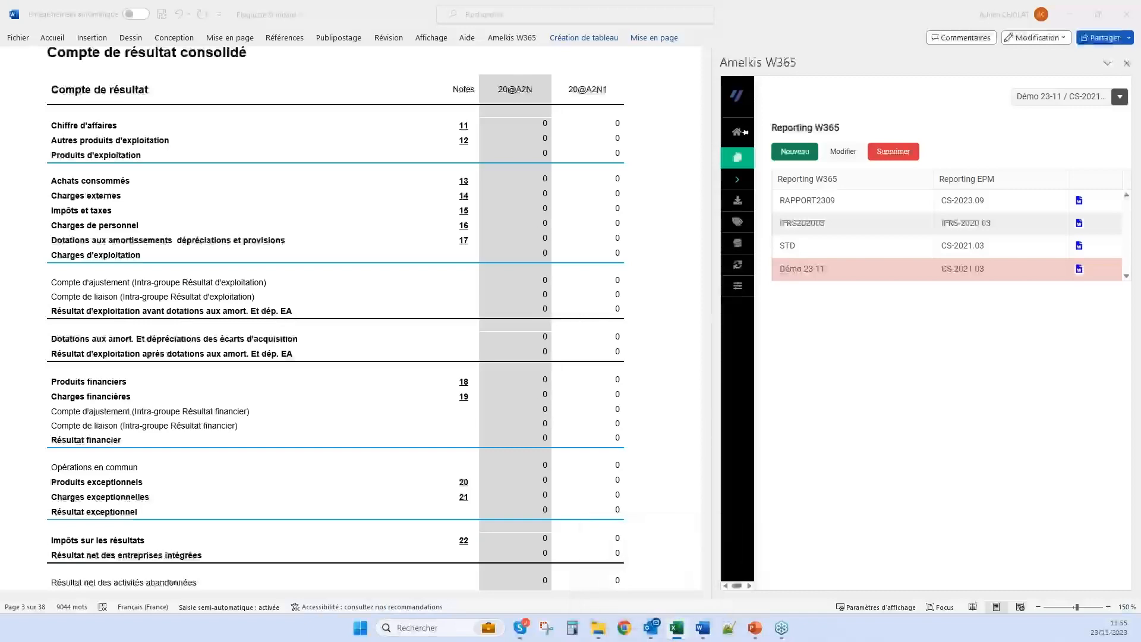
{"action": "left_click", "coordinate": [677, 628]}
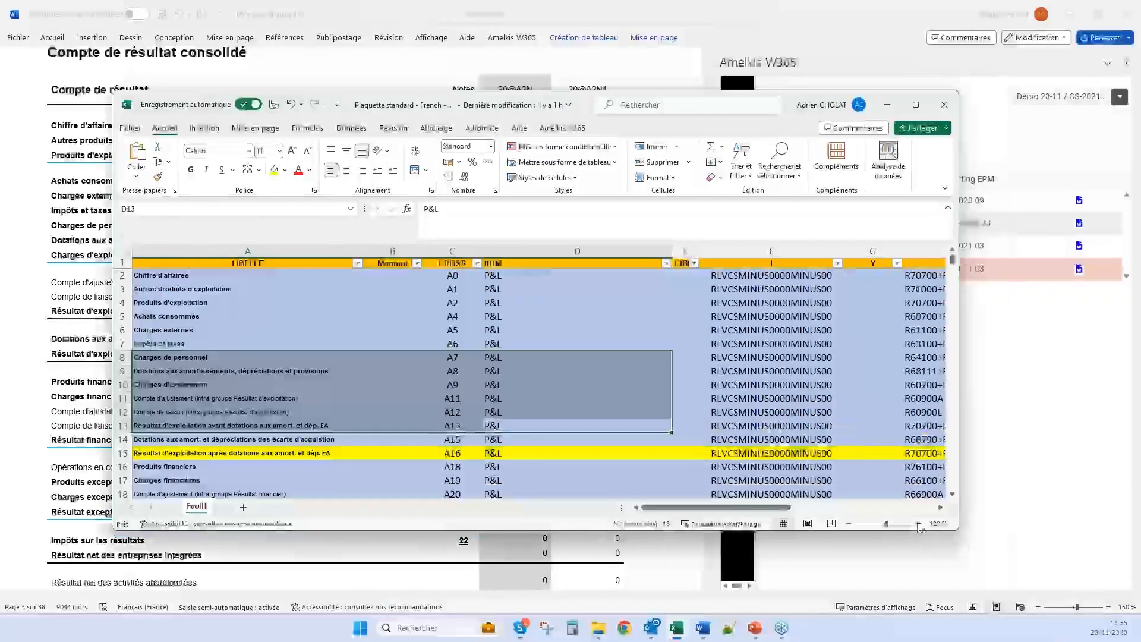
{"action": "left_click", "coordinate": [919, 524]}
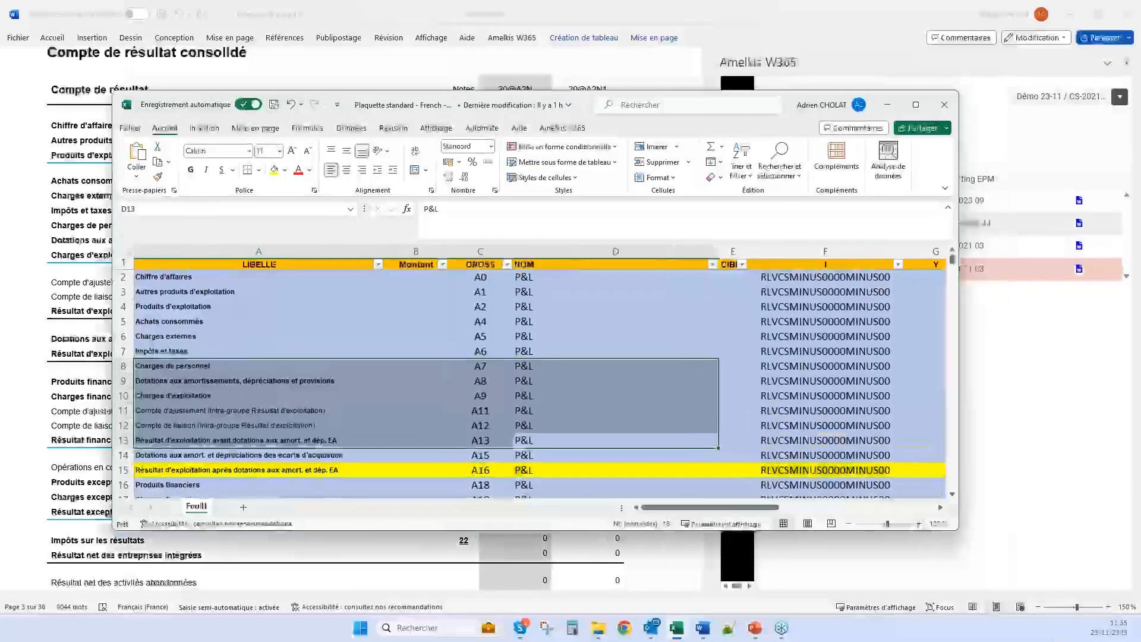
{"action": "left_click", "coordinate": [913, 107]}
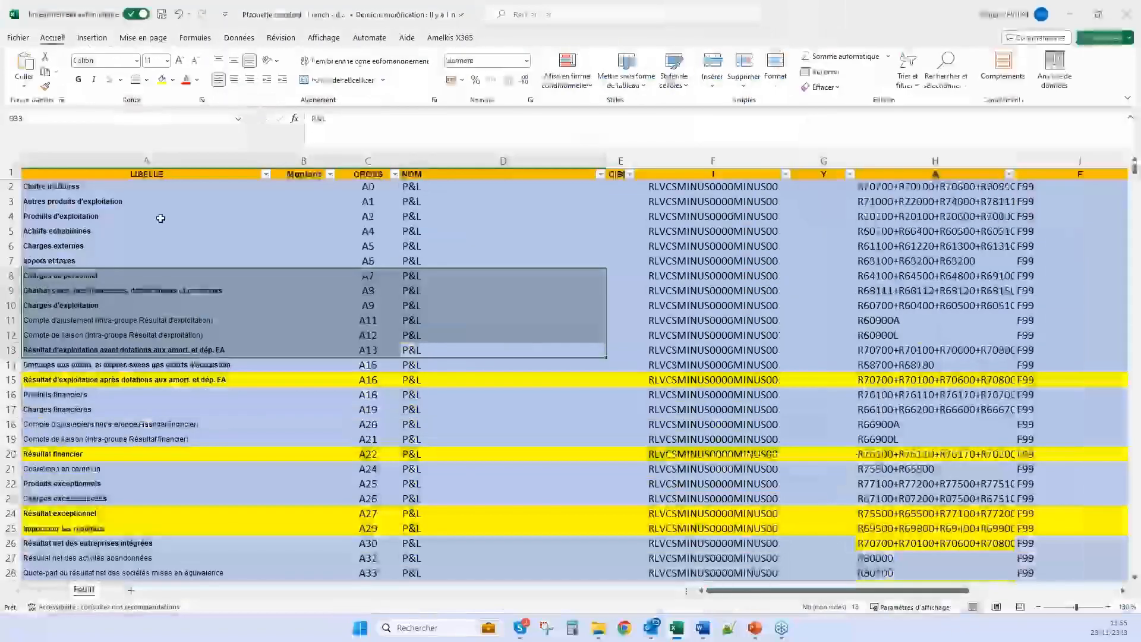
Inspect the codes of the first P&L rows in the I, A and F columns, including the full account formula for Chiffre d'affaires
{"action": "left_click_drag", "start_coordinate": [135, 217], "coordinate": [893, 213]}
{"action": "left_click", "coordinate": [962, 222]}
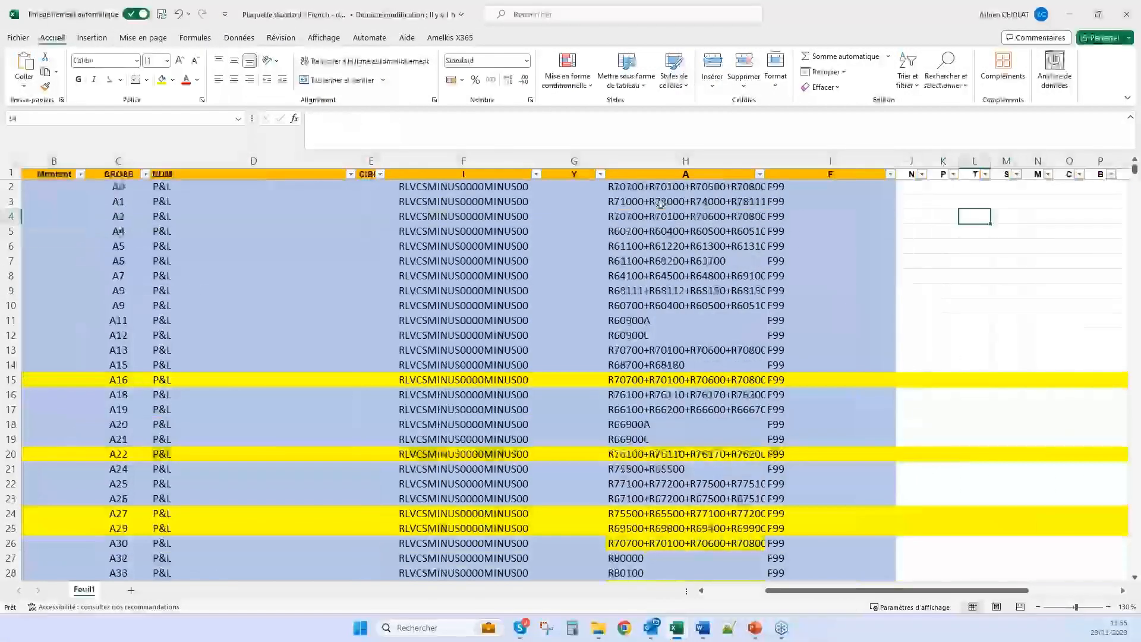
{"action": "left_click", "coordinate": [631, 208]}
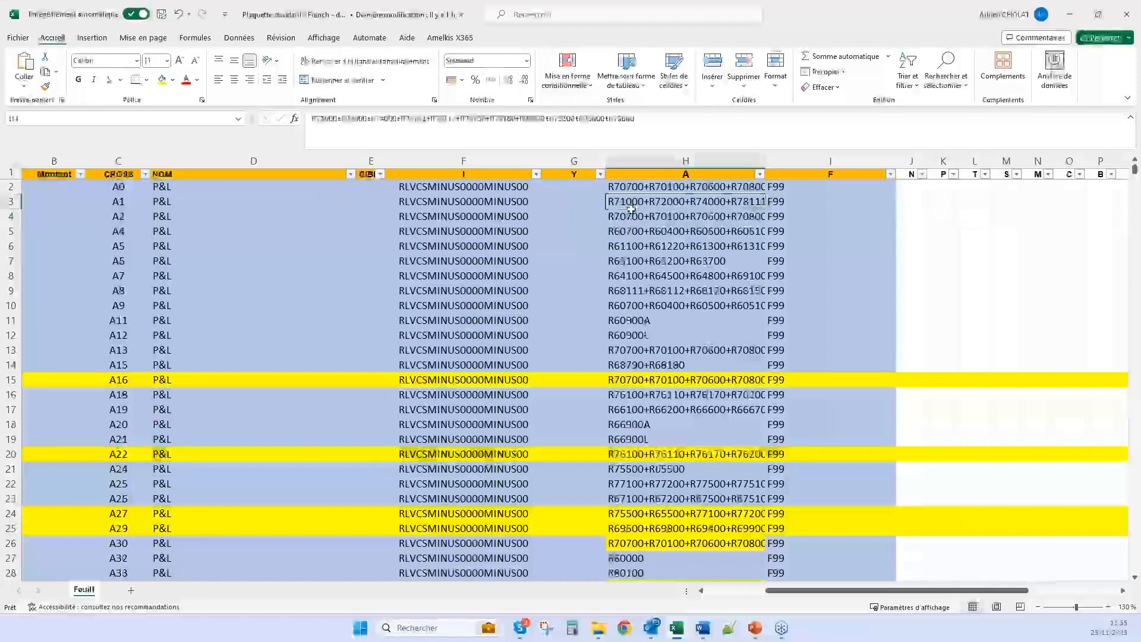
{"action": "left_click", "coordinate": [465, 205]}
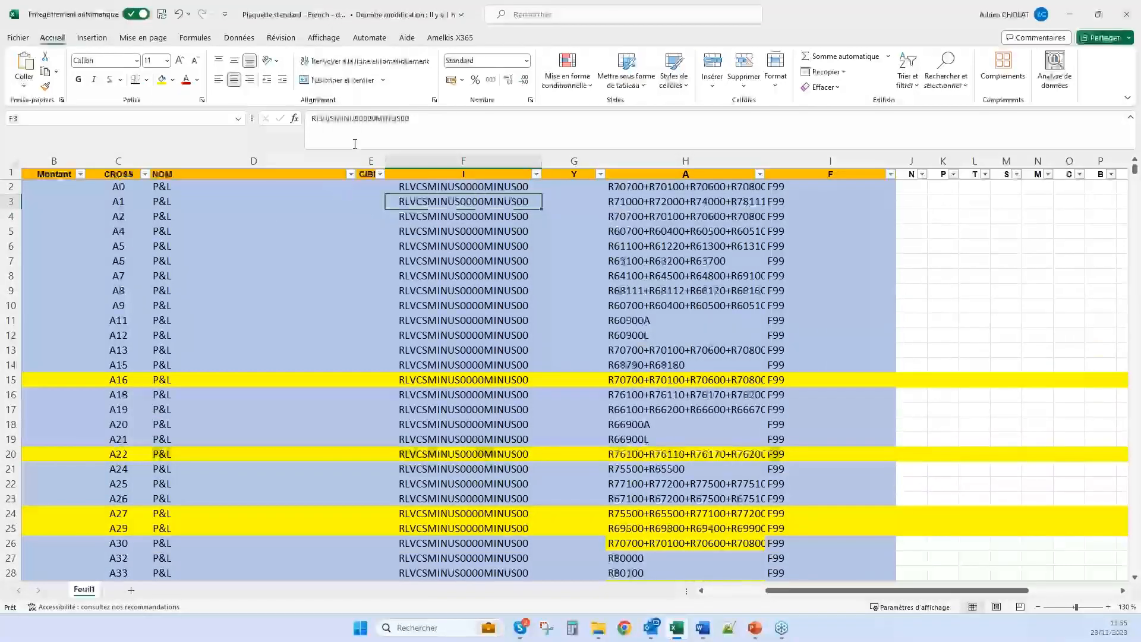
{"action": "left_click", "coordinate": [328, 119]}
{"action": "left_click_drag", "start_coordinate": [354, 119], "coordinate": [385, 119]}
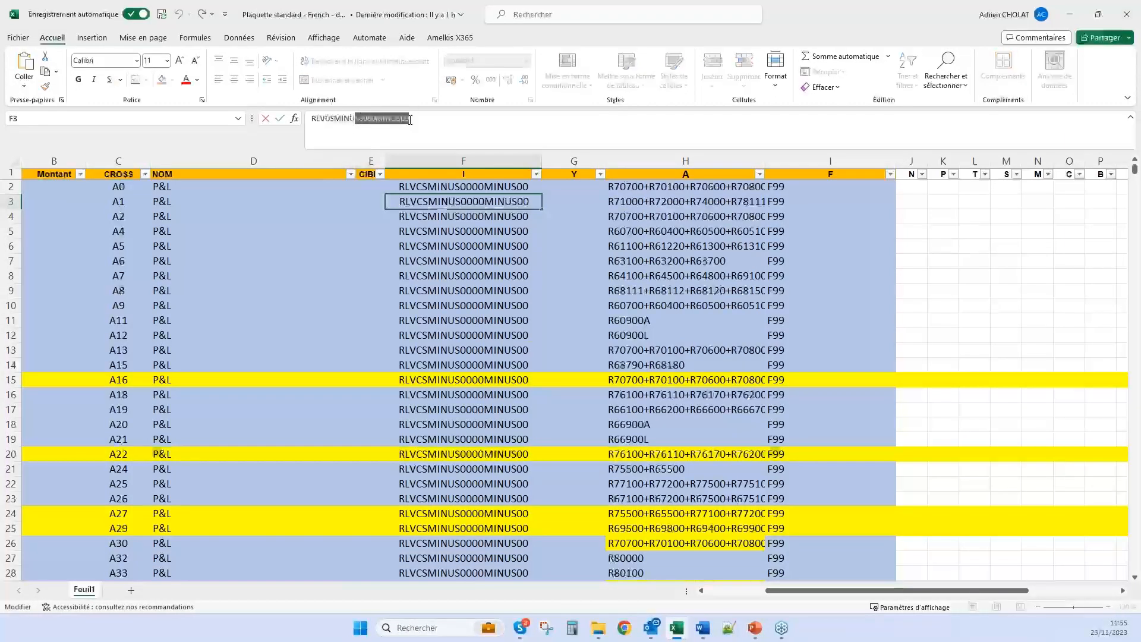
{"action": "left_click", "coordinate": [666, 190]}
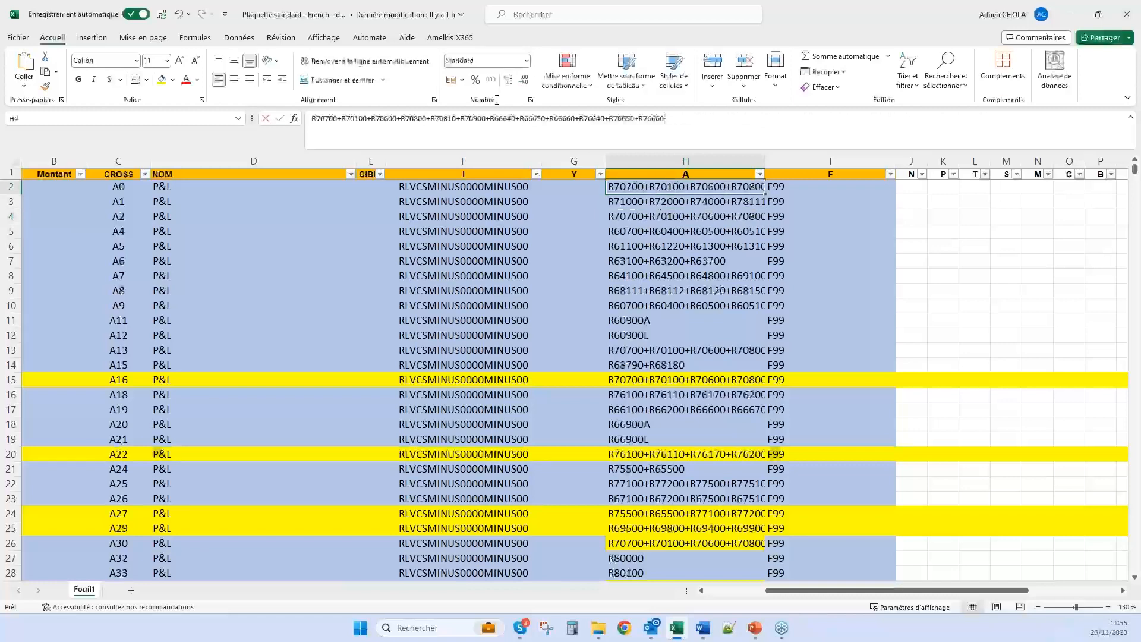
{"action": "left_click_drag", "start_coordinate": [497, 100], "coordinate": [309, 110]}
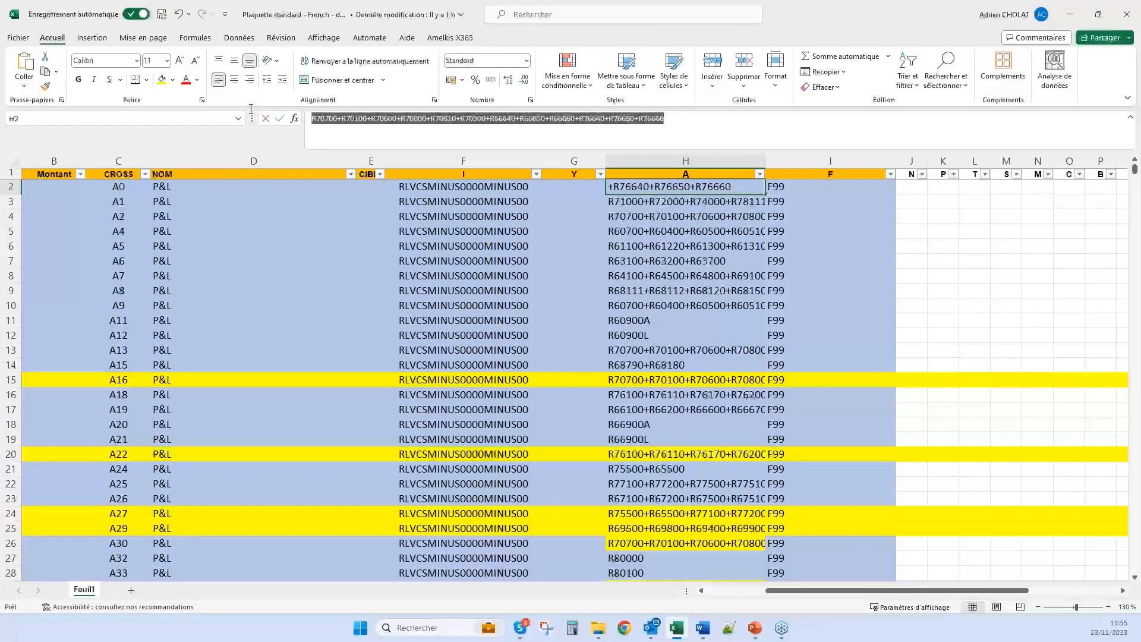
{"action": "left_click", "coordinate": [798, 190]}
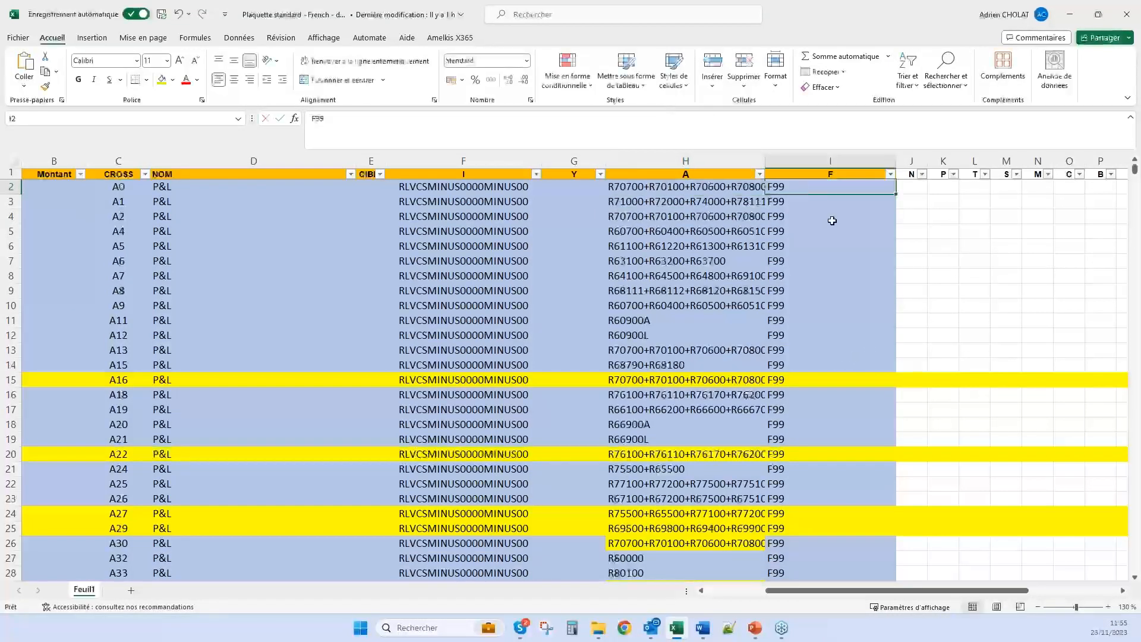
Move along row 2 to view the remaining parameter columns through V, ECHELLE, ORIGINE and FORMAT
{"action": "key", "text": "Right"}
{"action": "key", "text": "Right"}
{"action": "key", "text": "Right"}
{"action": "key", "text": "Right"}
{"action": "key", "text": "Right"}
{"action": "key", "text": "Right"}
{"action": "key", "text": "Right"}
{"action": "key", "text": "Right"}
{"action": "key", "text": "Right"}
{"action": "key", "text": "Right"}
{"action": "key", "text": "Right"}
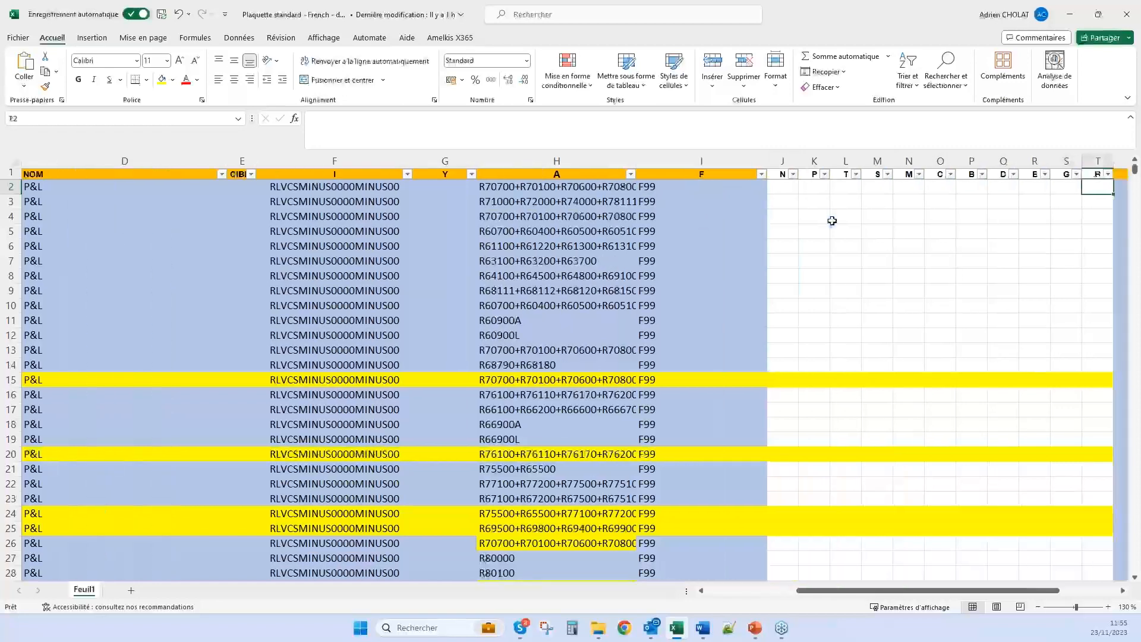
{"action": "key", "text": "Right"}
{"action": "key", "text": "Right"}
{"action": "key", "text": "Right"}
{"action": "key", "text": "Right"}
{"action": "key", "text": "Right"}
{"action": "key", "text": "Right"}
{"action": "key", "text": "Right"}
{"action": "key", "text": "Right"}
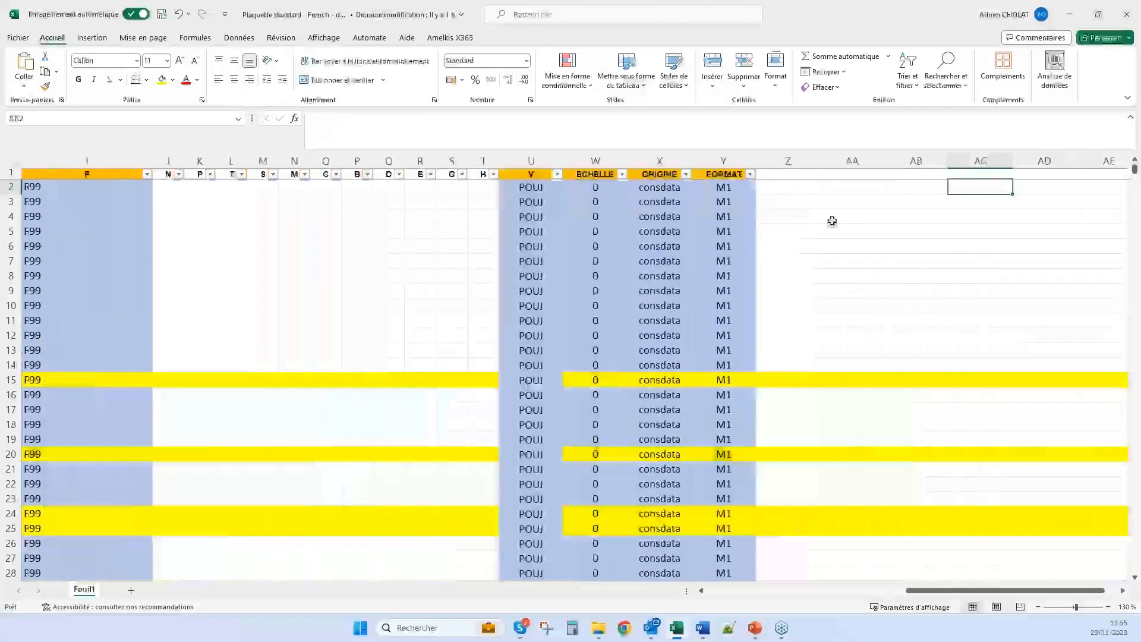
Return to the Word report and run the EPM data update from the Mise à jour page of Amelkis W365
{"action": "left_click", "coordinate": [1070, 15]}
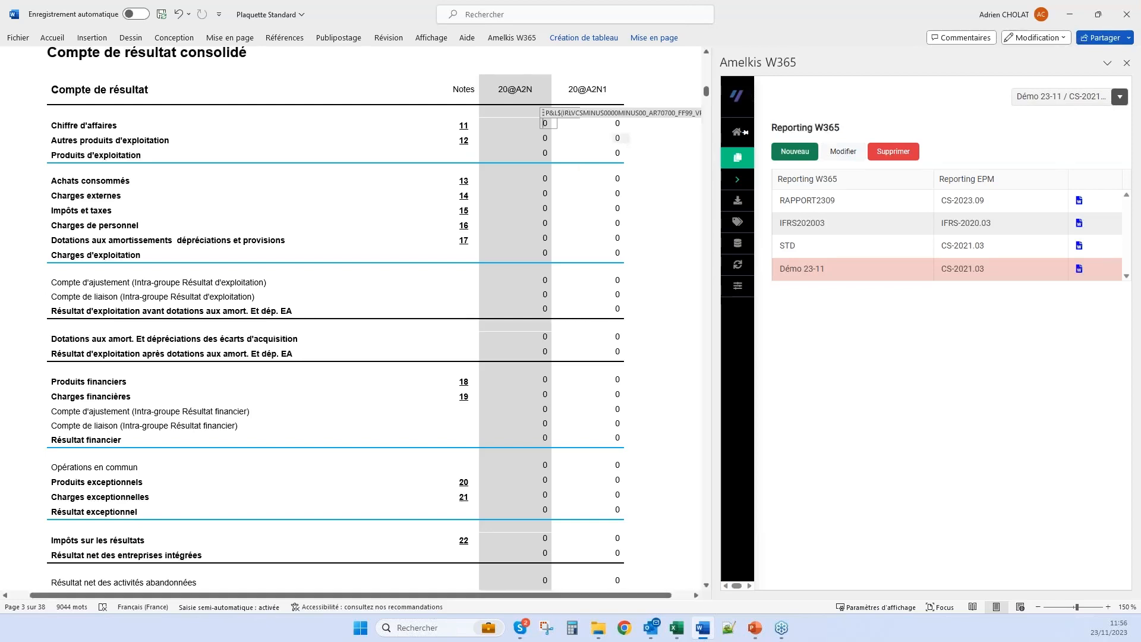
{"action": "left_click", "coordinate": [788, 199]}
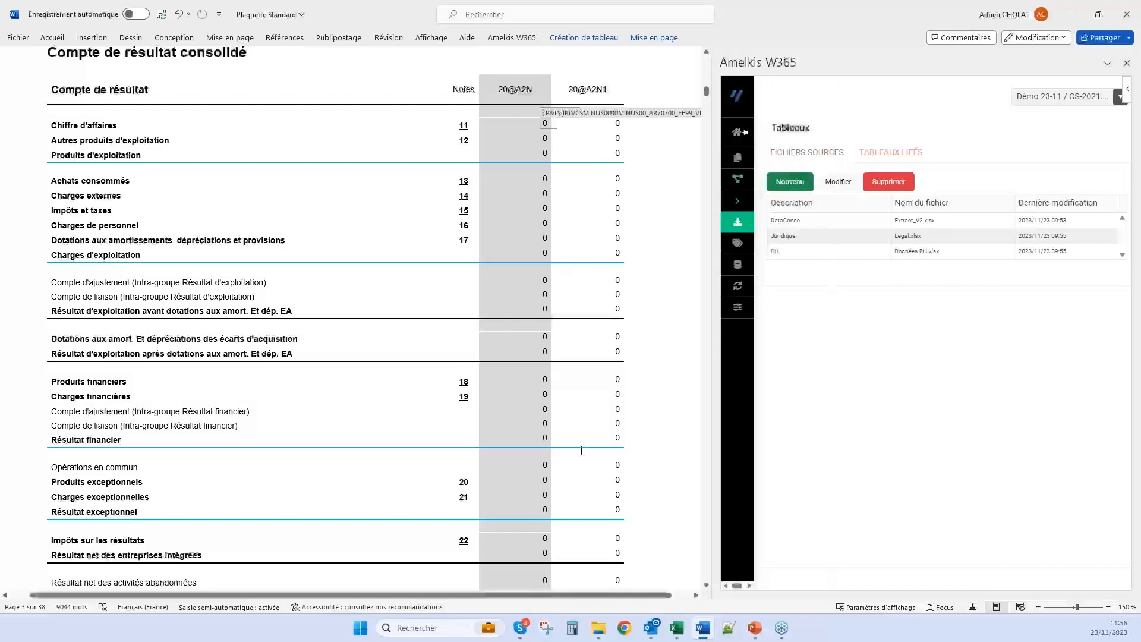
{"action": "mouse_move", "coordinate": [773, 184]}
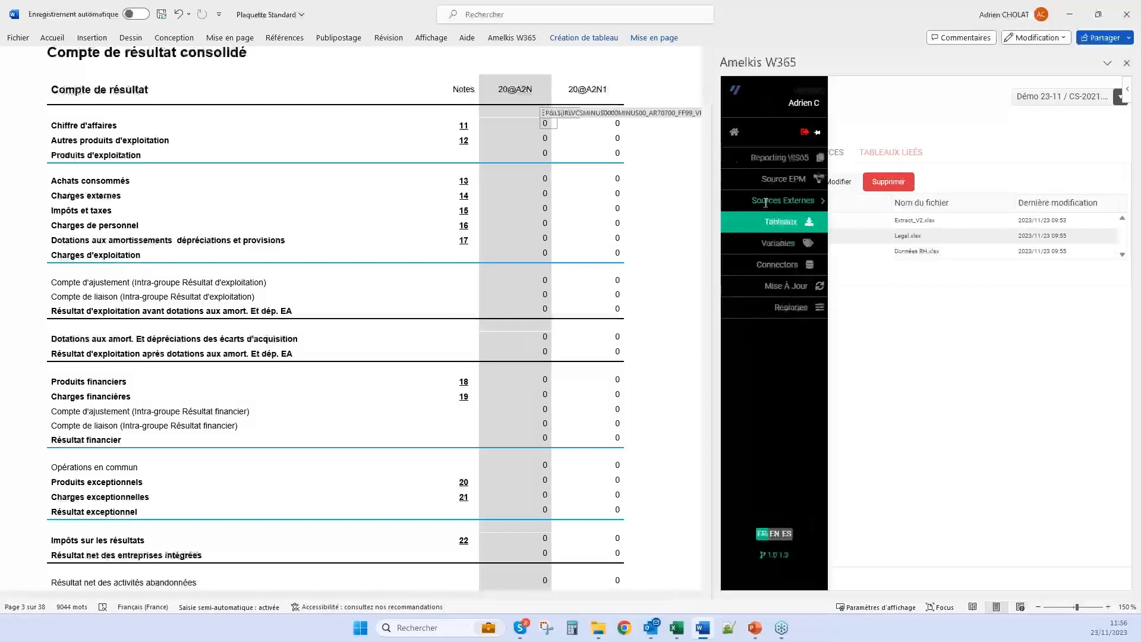
{"action": "left_click", "coordinate": [789, 289]}
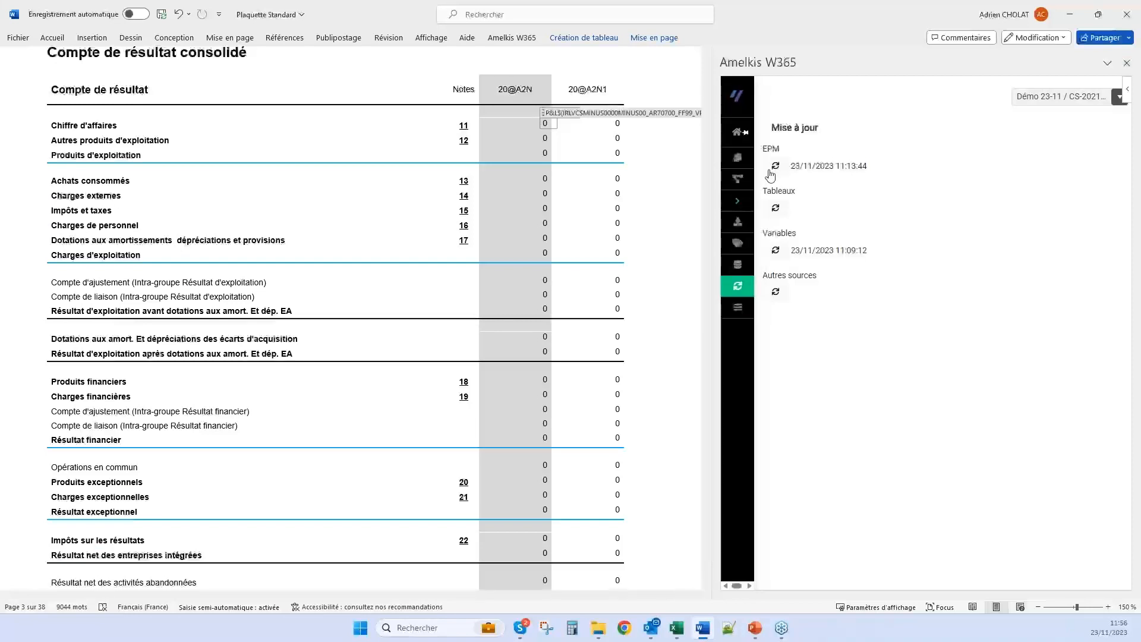
{"action": "left_click", "coordinate": [777, 167]}
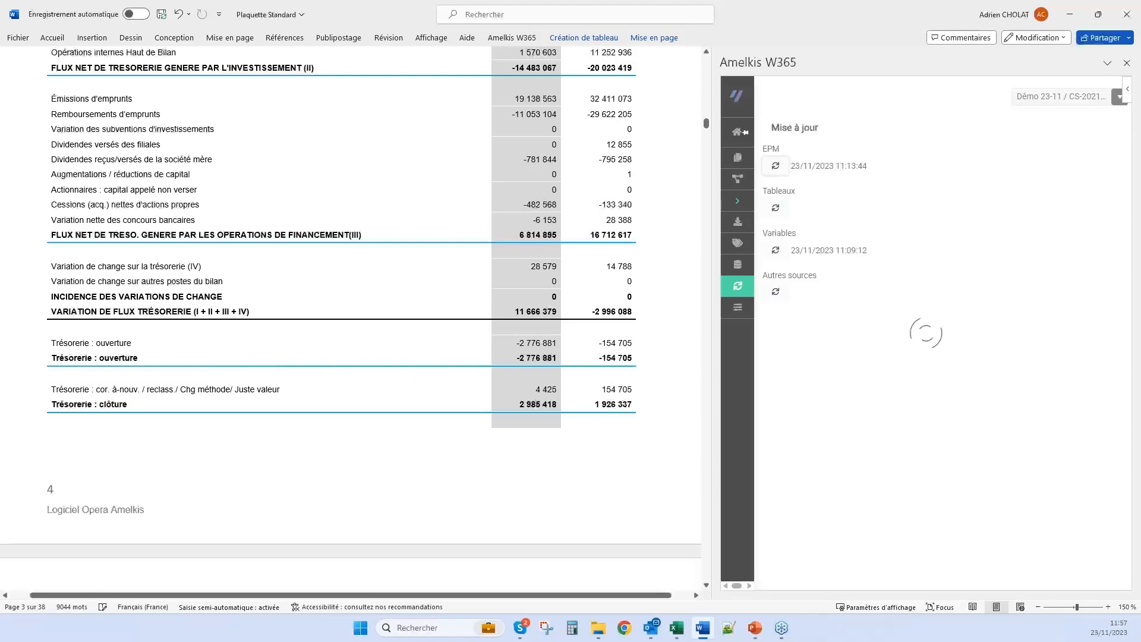
Examine the report from the cash flow table through Variations des capitaux propres and the consolidation methods to the Annexe 1 goodwill note
{"action": "scroll", "coordinate": [528, 469], "scroll_direction": "down", "scroll_amount": 1}
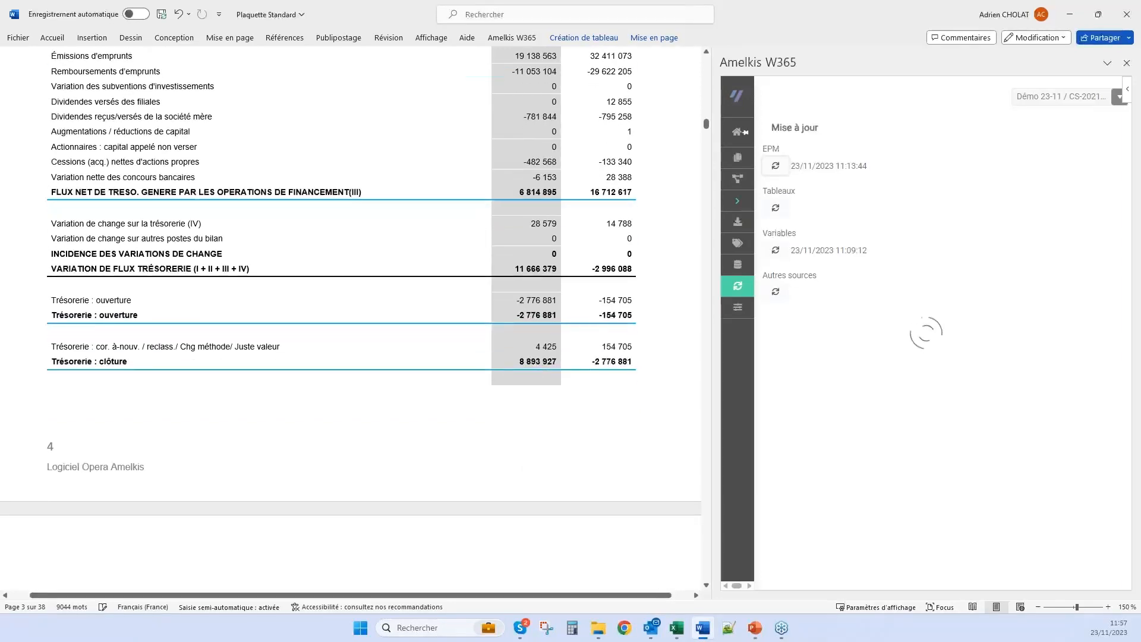
{"action": "scroll", "coordinate": [566, 424], "scroll_direction": "down", "scroll_amount": 3}
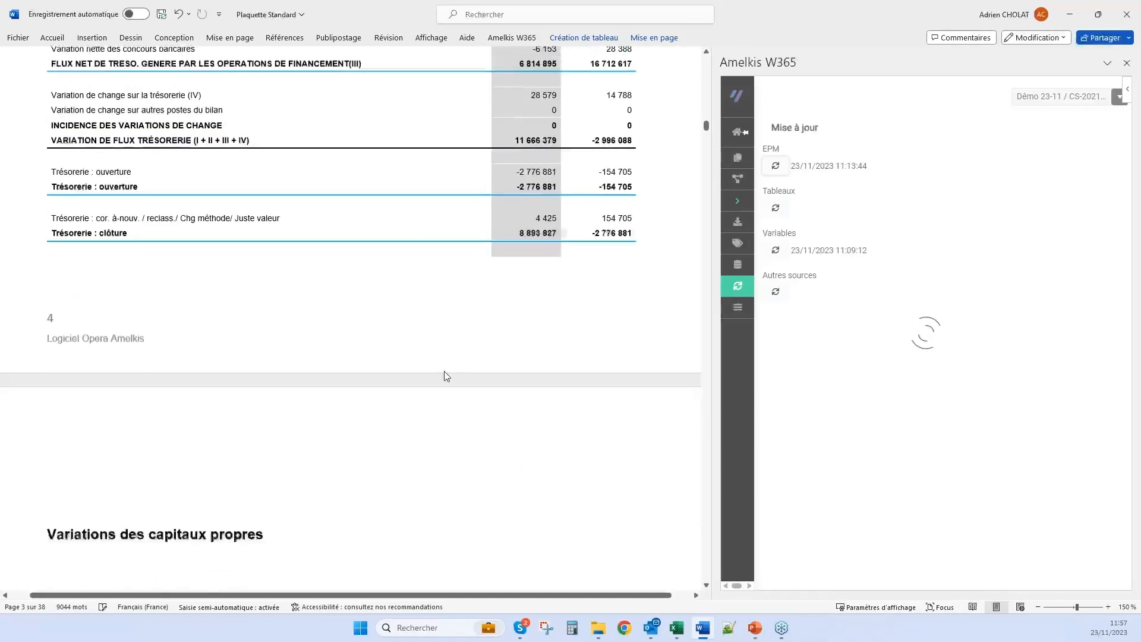
{"action": "scroll", "coordinate": [447, 376], "scroll_direction": "down", "scroll_amount": 4}
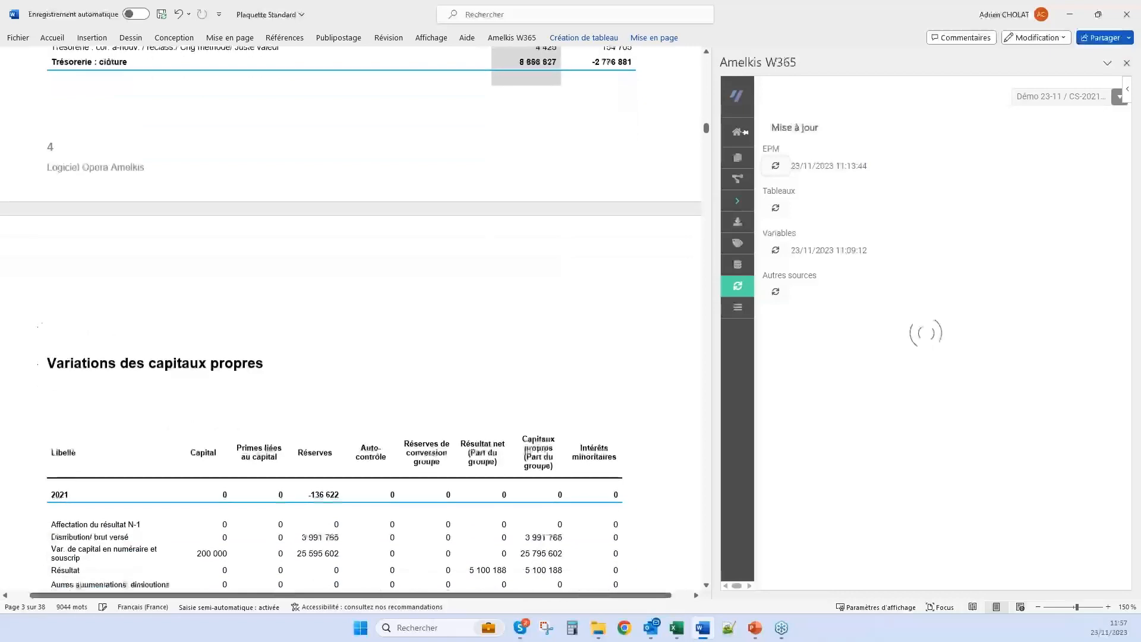
{"action": "scroll", "coordinate": [351, 327], "scroll_direction": "down", "scroll_amount": 3}
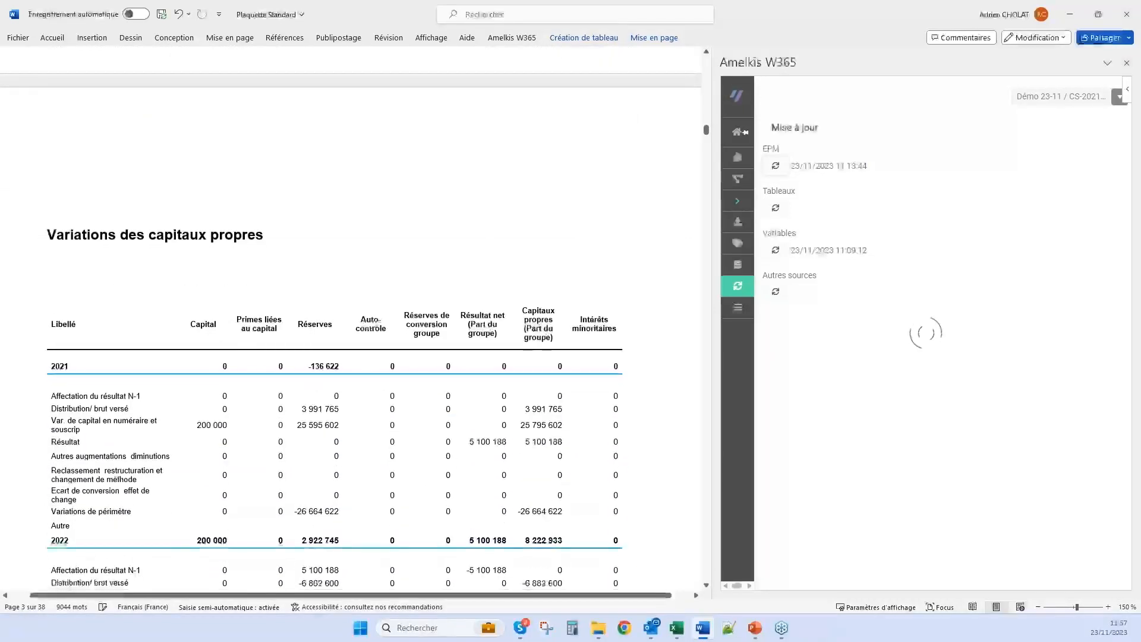
{"action": "scroll", "coordinate": [351, 327], "scroll_direction": "down", "scroll_amount": 3}
{"action": "scroll", "coordinate": [334, 351], "scroll_direction": "down", "scroll_amount": 1}
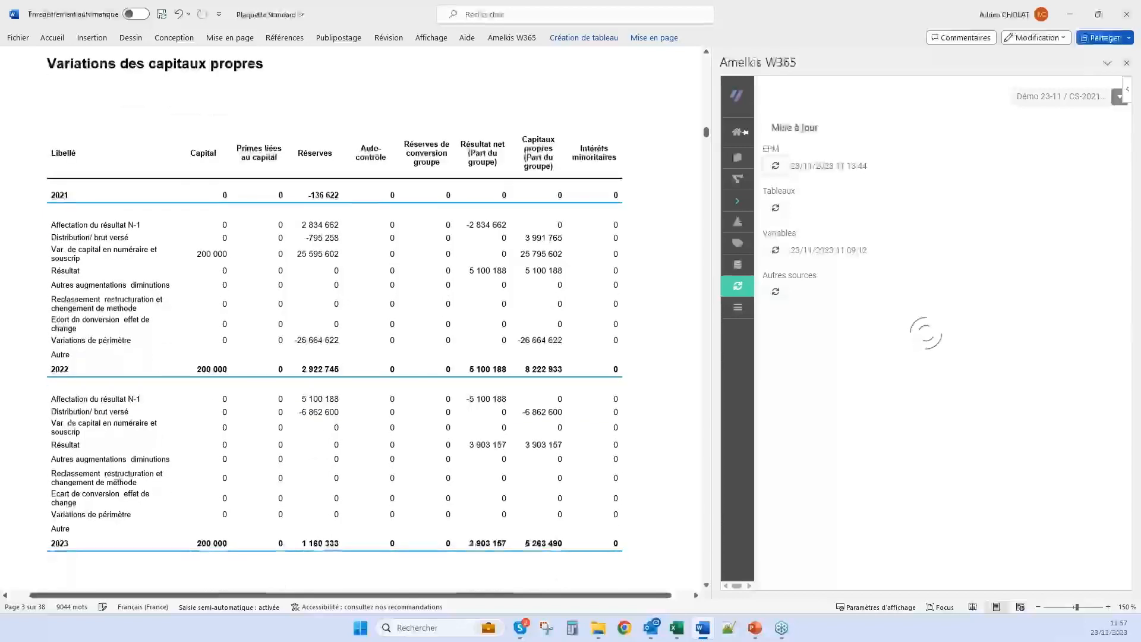
{"action": "scroll", "coordinate": [350, 327], "scroll_direction": "down", "scroll_amount": 8}
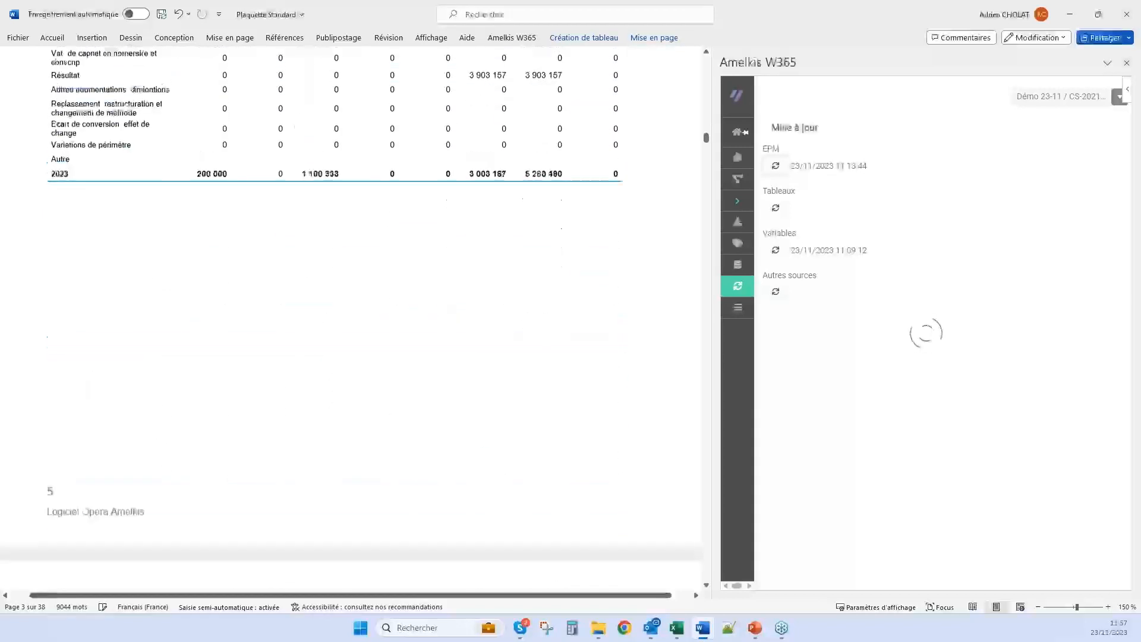
{"action": "scroll", "coordinate": [351, 321], "scroll_direction": "down", "scroll_amount": 2}
{"action": "scroll", "coordinate": [350, 321], "scroll_direction": "down", "scroll_amount": 20}
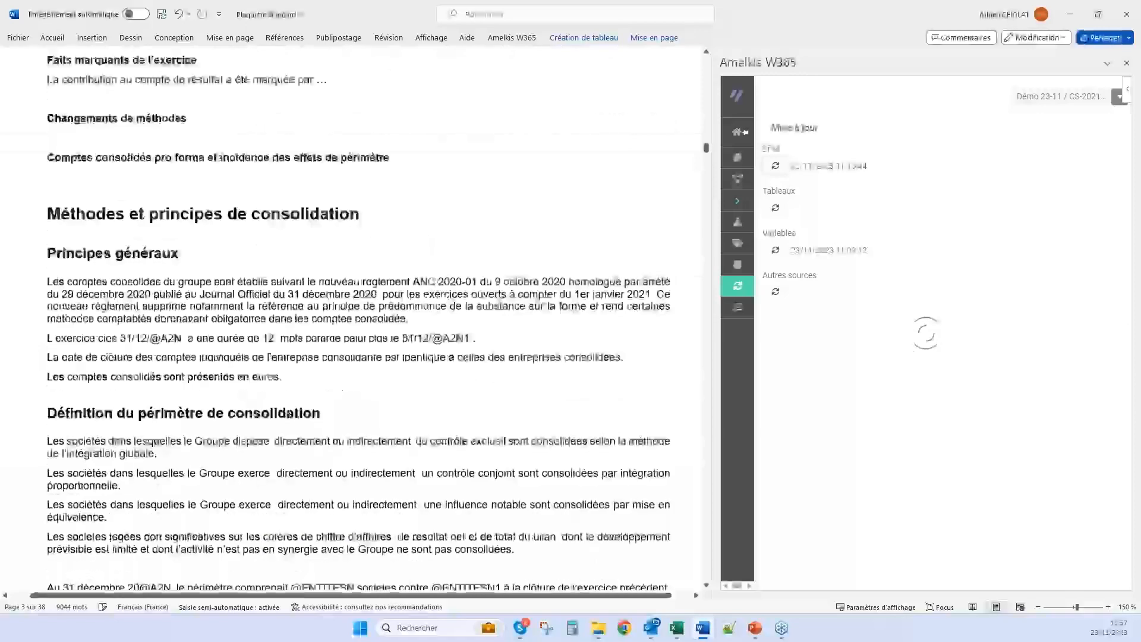
{"action": "scroll", "coordinate": [351, 321], "scroll_direction": "down", "scroll_amount": 20}
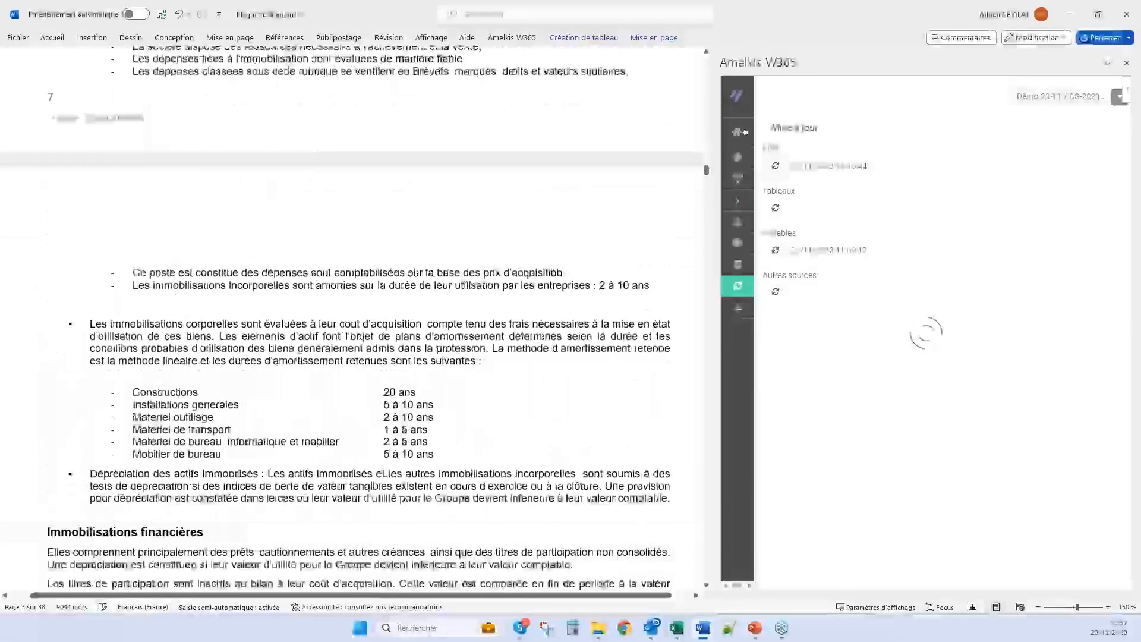
{"action": "scroll", "coordinate": [265, 241], "scroll_direction": "down", "scroll_amount": 20}
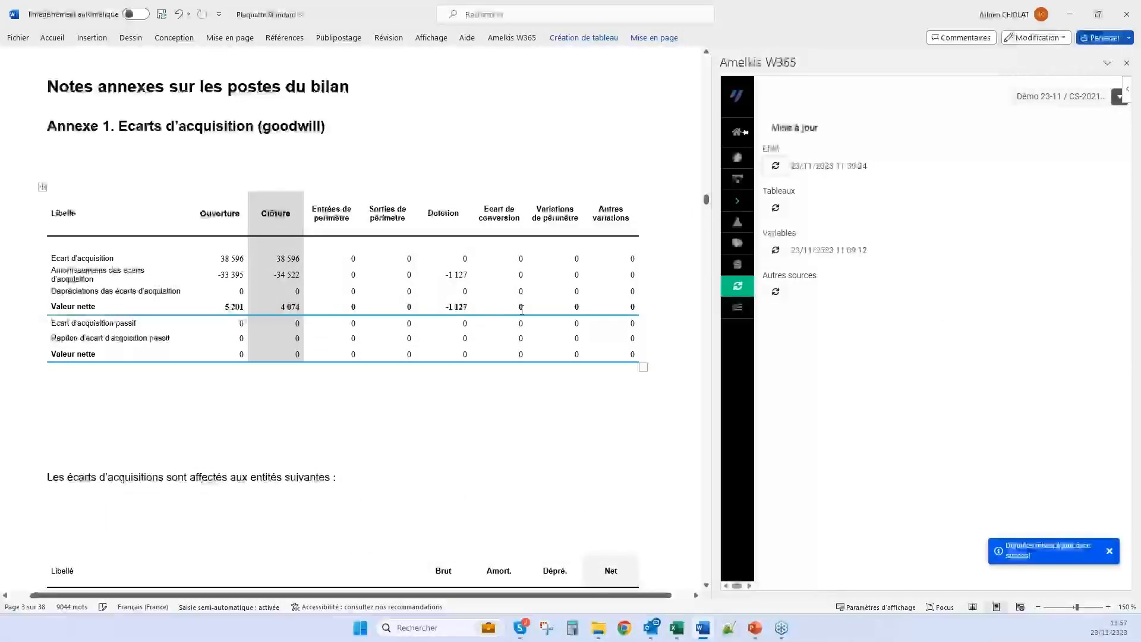
{"action": "scroll", "coordinate": [522, 309], "scroll_direction": "up", "scroll_amount": 9}
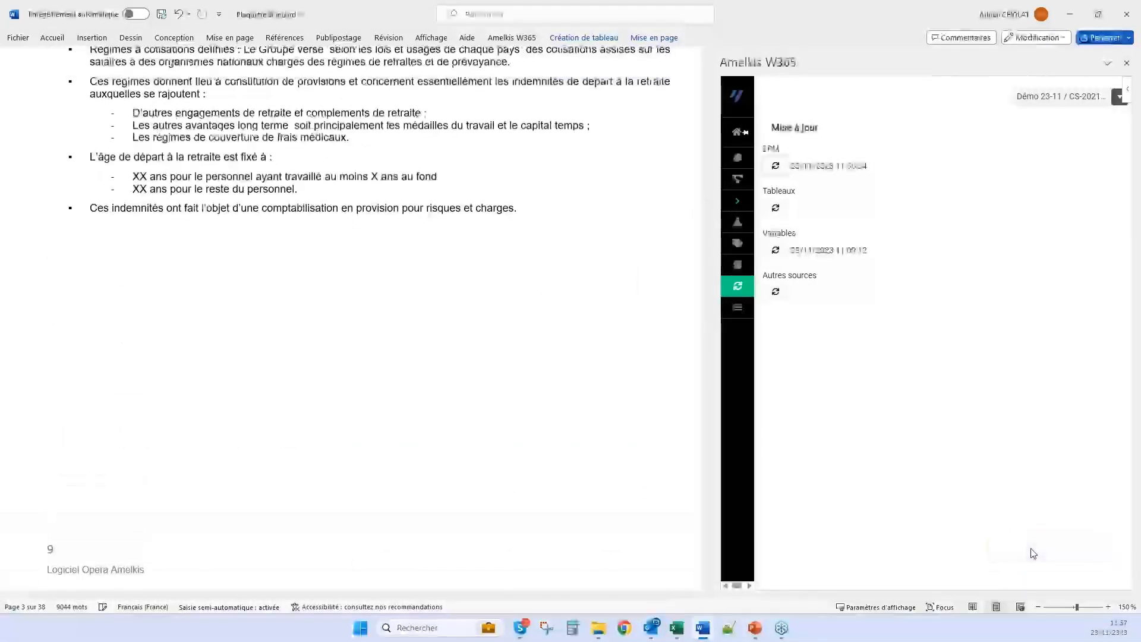
Review the report from the accounting policies back to the Bilan consolidé and the end of the income statement
{"action": "scroll", "coordinate": [520, 268], "scroll_direction": "up", "scroll_amount": 5}
{"action": "scroll", "coordinate": [520, 268], "scroll_direction": "up", "scroll_amount": 20}
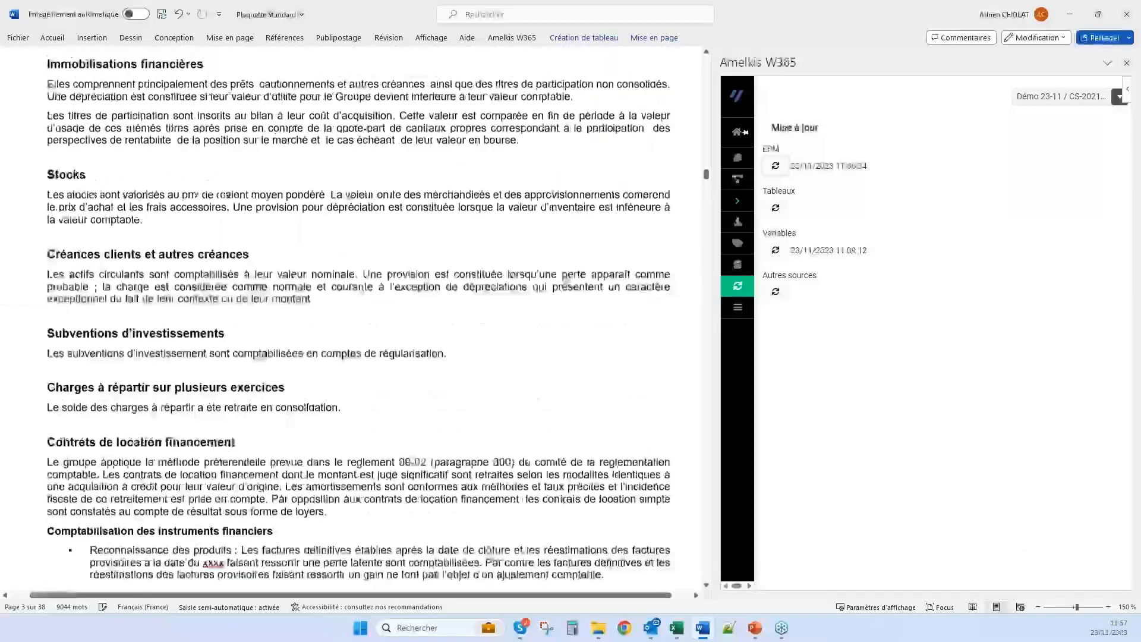
{"action": "scroll", "coordinate": [520, 268], "scroll_direction": "up", "scroll_amount": 20}
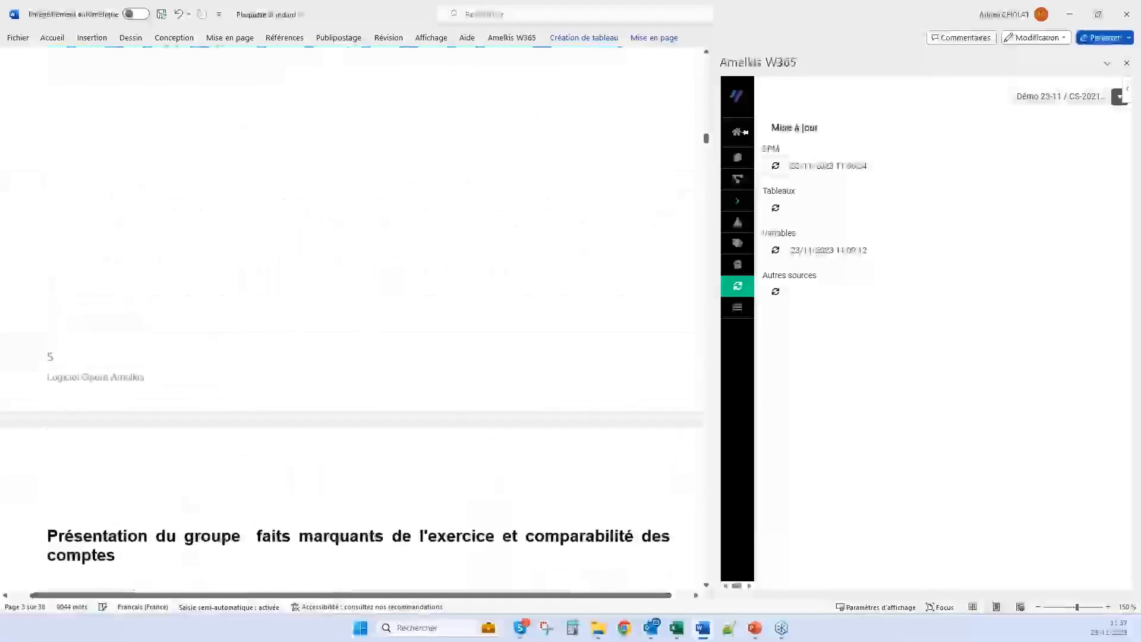
{"action": "scroll", "coordinate": [574, 314], "scroll_direction": "up", "scroll_amount": 10}
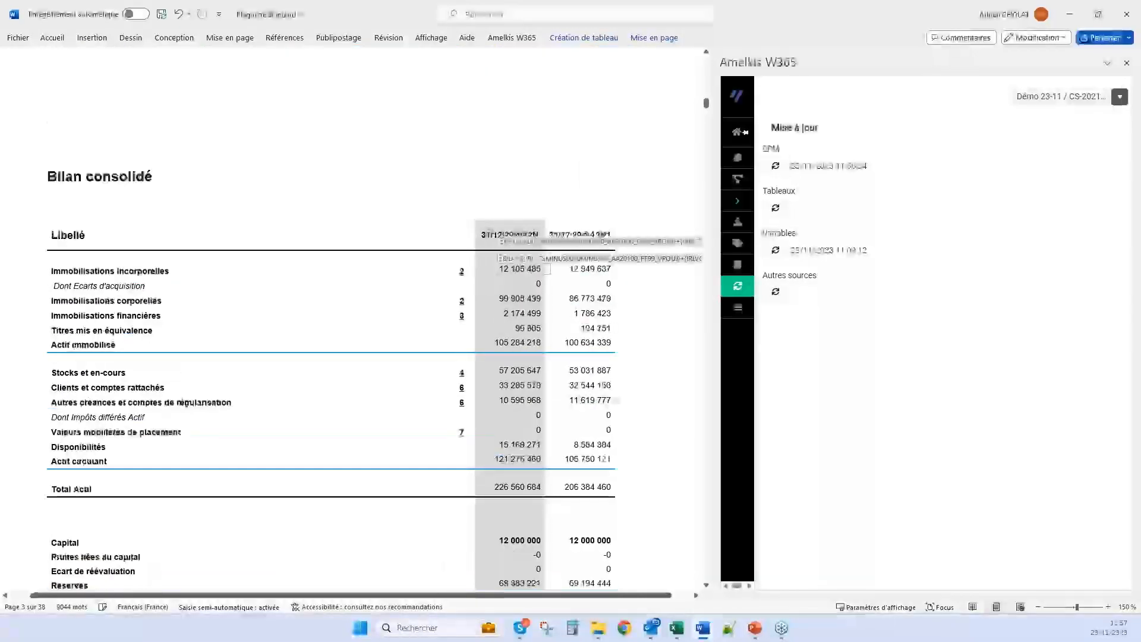
{"action": "scroll", "coordinate": [352, 318], "scroll_direction": "up", "scroll_amount": 10}
{"action": "scroll", "coordinate": [333, 237], "scroll_direction": "down", "scroll_amount": 10}
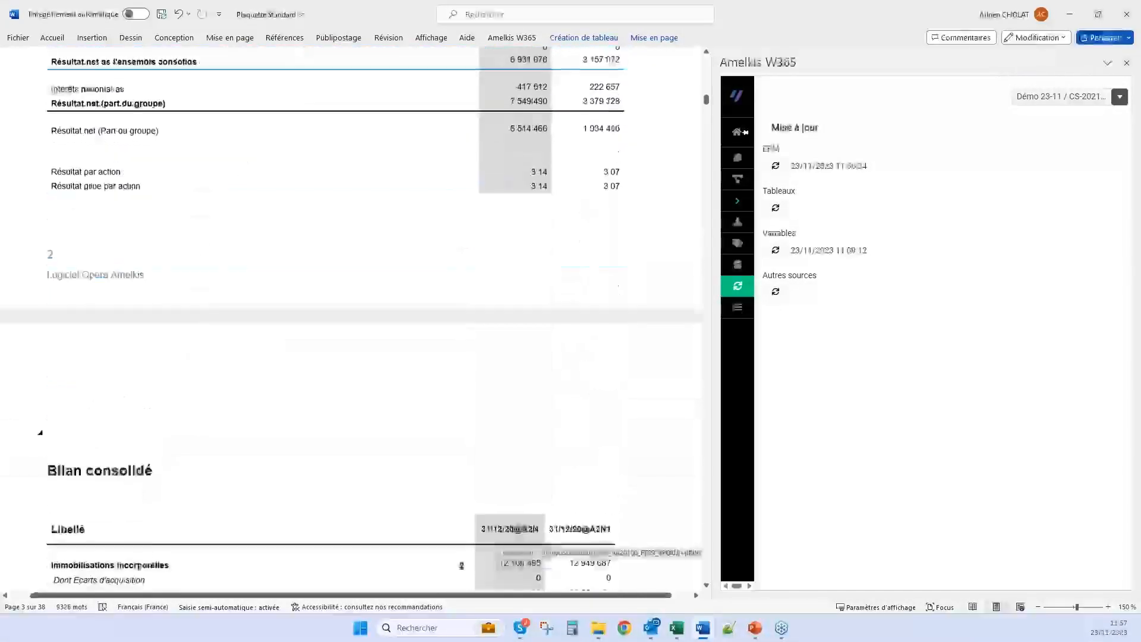
{"action": "mouse_move", "coordinate": [749, 181]}
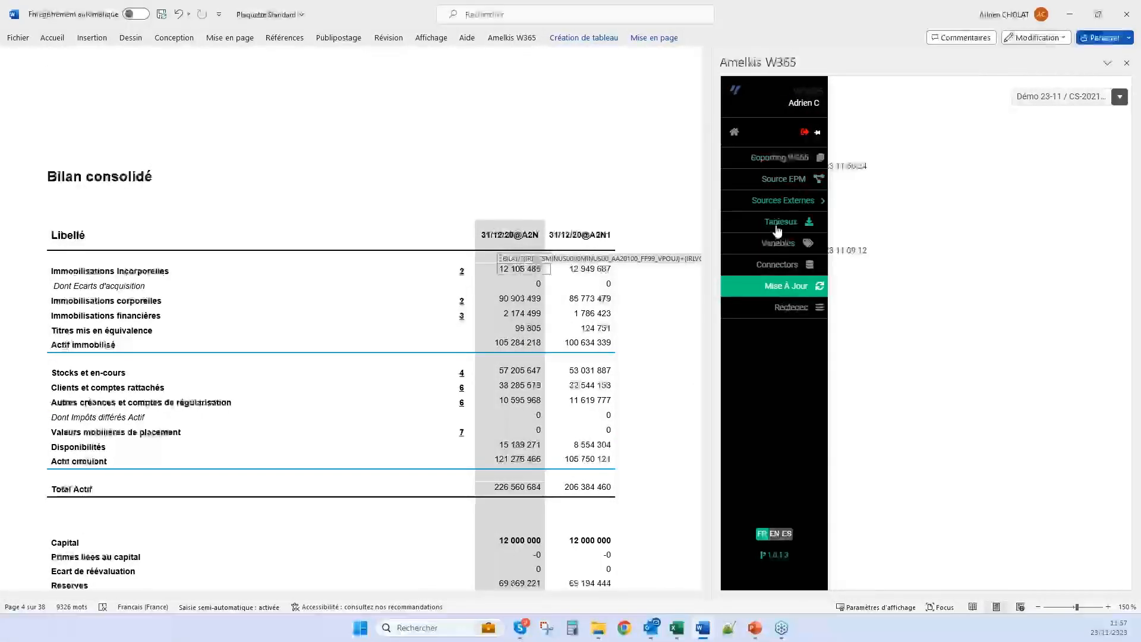
Go to the Bilan actif table near the end of the report and select its placeholder rows A to L
{"action": "left_click_drag", "start_coordinate": [706, 106], "coordinate": [706, 532]}
{"action": "scroll", "coordinate": [433, 454], "scroll_direction": "down", "scroll_amount": 6}
{"action": "scroll", "coordinate": [236, 177], "scroll_direction": "down", "scroll_amount": 3}
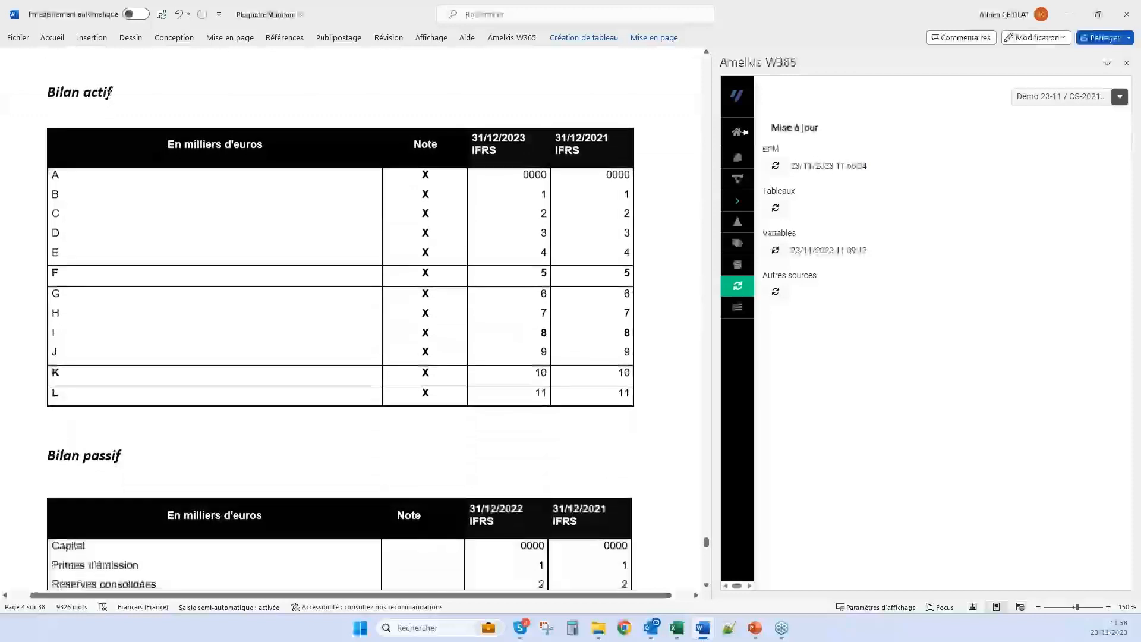
{"action": "left_click_drag", "start_coordinate": [235, 177], "coordinate": [594, 398]}
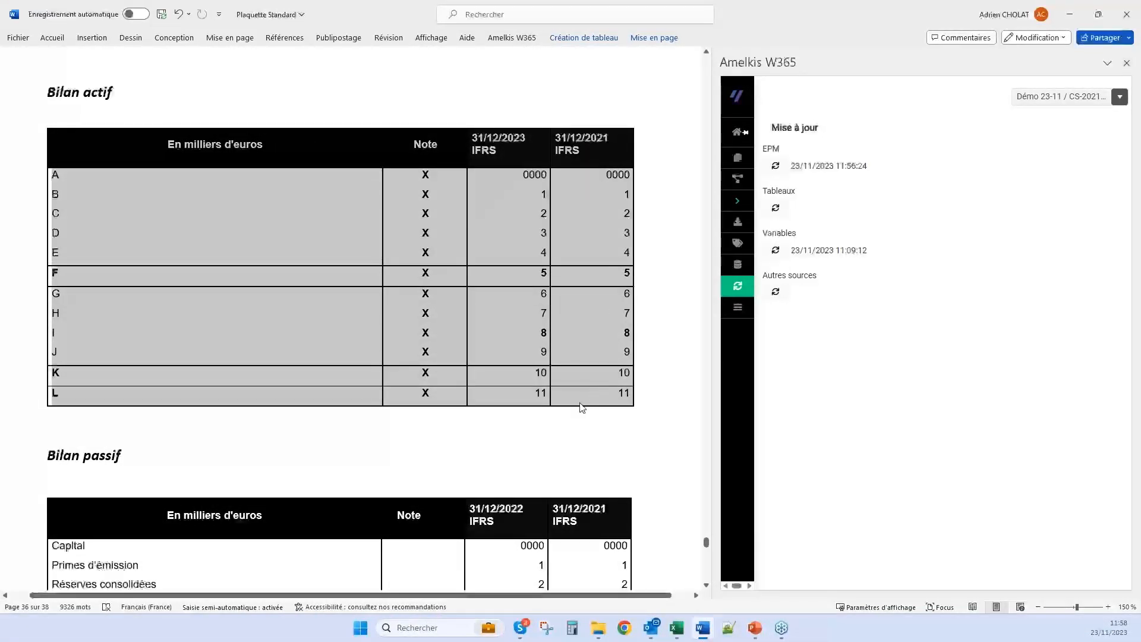
Open the Extract_Conso_V2 Excel workbook and select the table D4:G16 on the Bilan actif sheet
{"action": "left_click", "coordinate": [599, 633]}
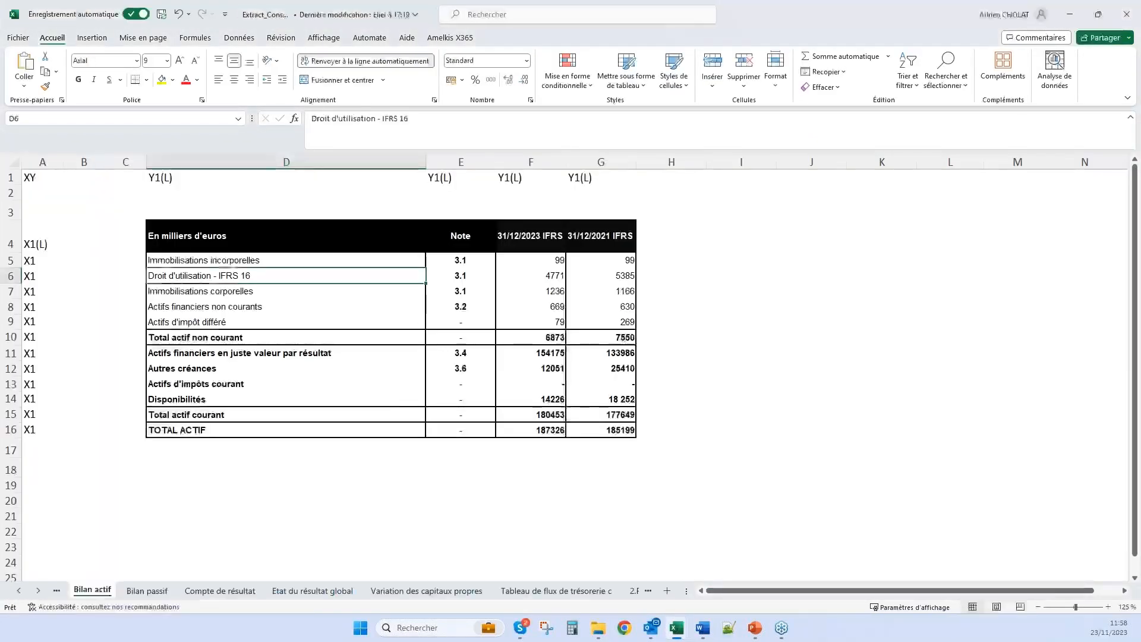
{"action": "left_click_drag", "start_coordinate": [246, 241], "coordinate": [599, 426]}
{"action": "key", "text": "ctrl+c"}
{"action": "left_click", "coordinate": [82, 191]}
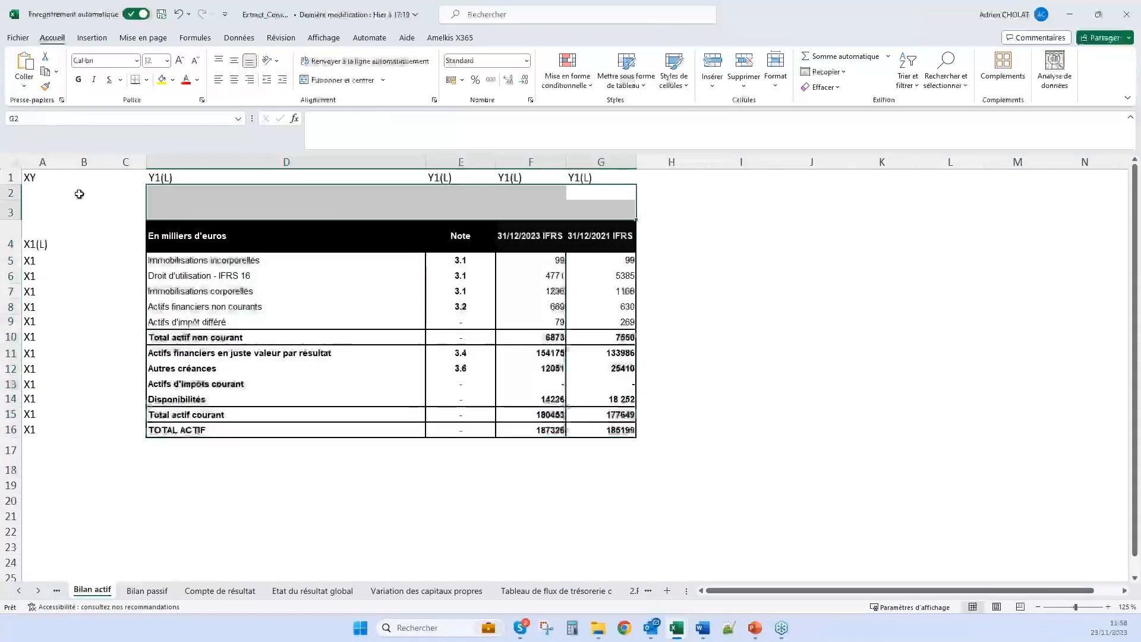
{"action": "left_click_drag", "start_coordinate": [301, 224], "coordinate": [626, 434]}
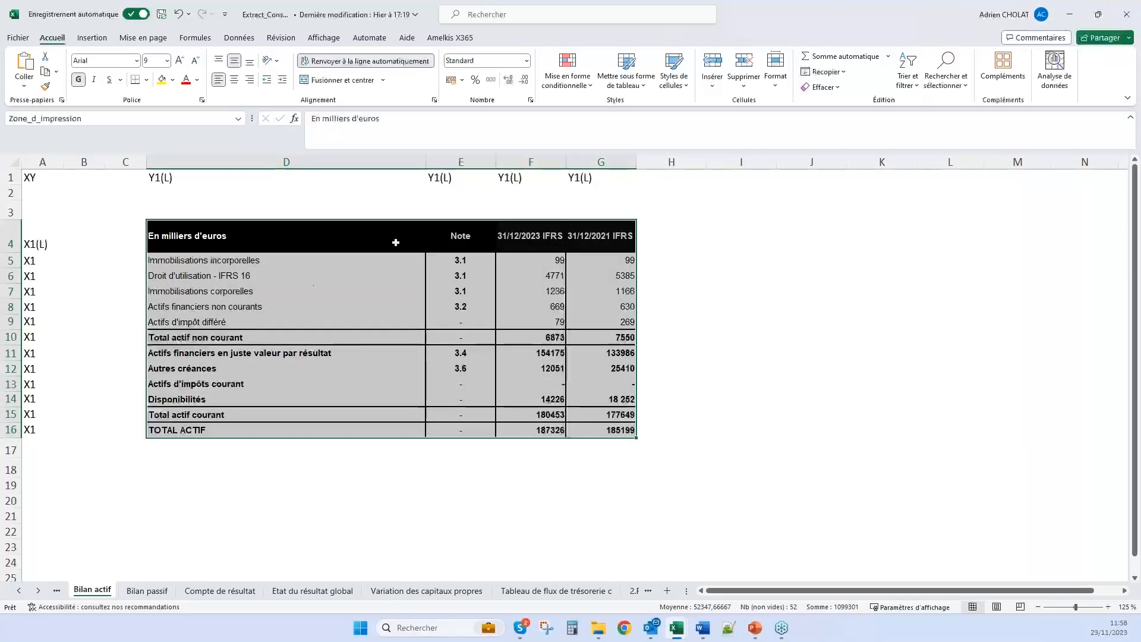
{"action": "key", "text": "ctrl+v"}
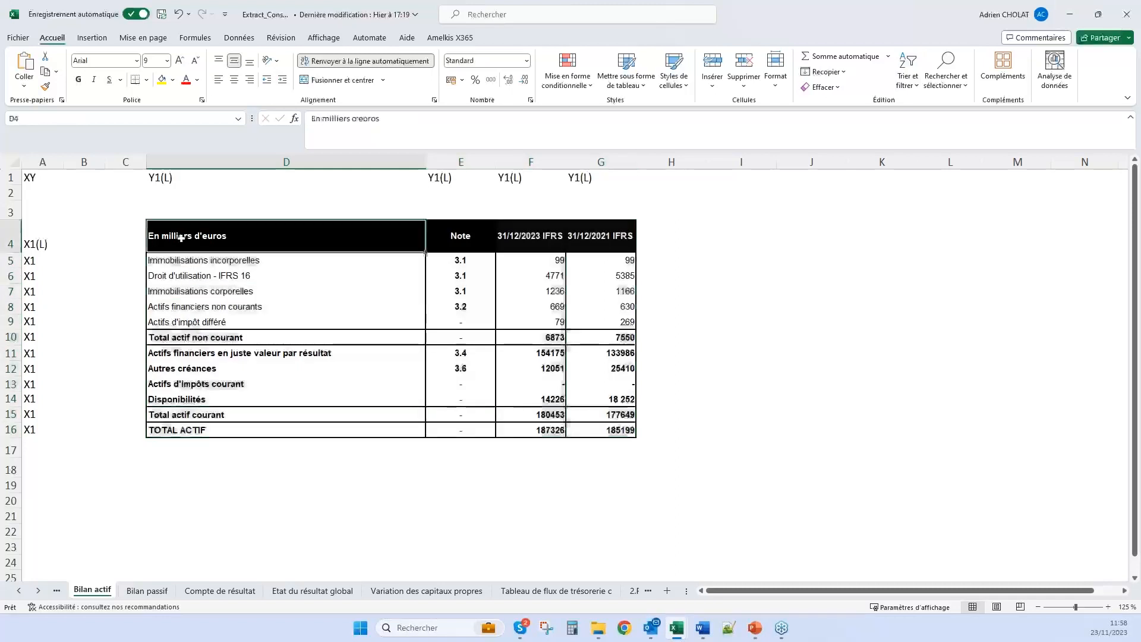
Open the ParamTableauImport workbook, enlarge the sheet to 170 %, and inspect the file reference DataConso in the Bilan actif row
{"action": "left_click", "coordinate": [599, 629]}
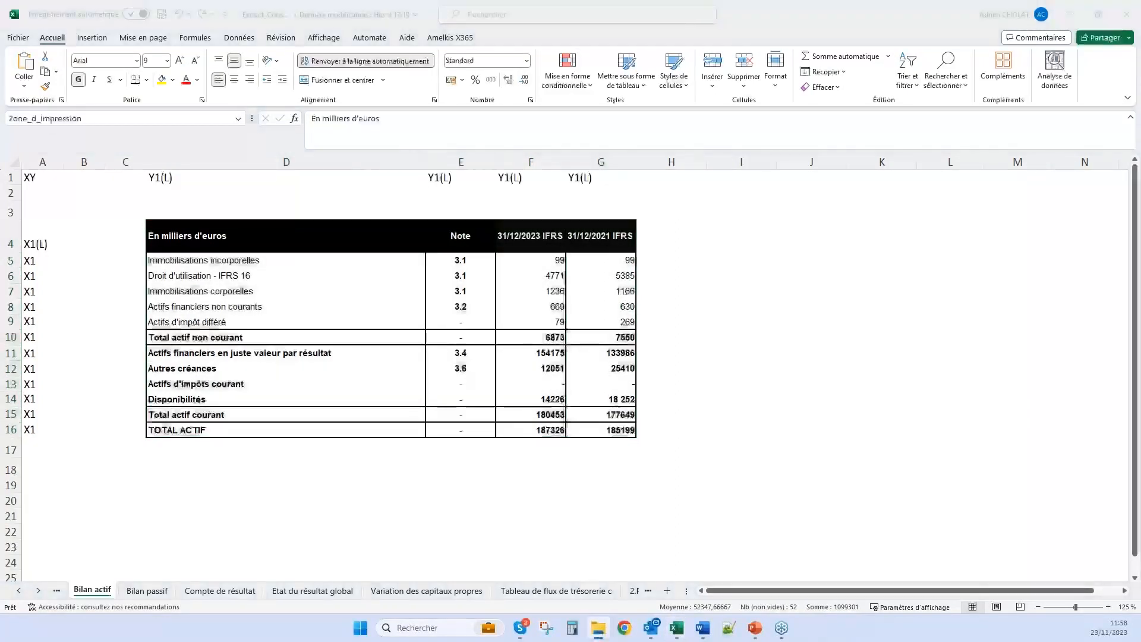
{"action": "key", "text": "alt+Tab"}
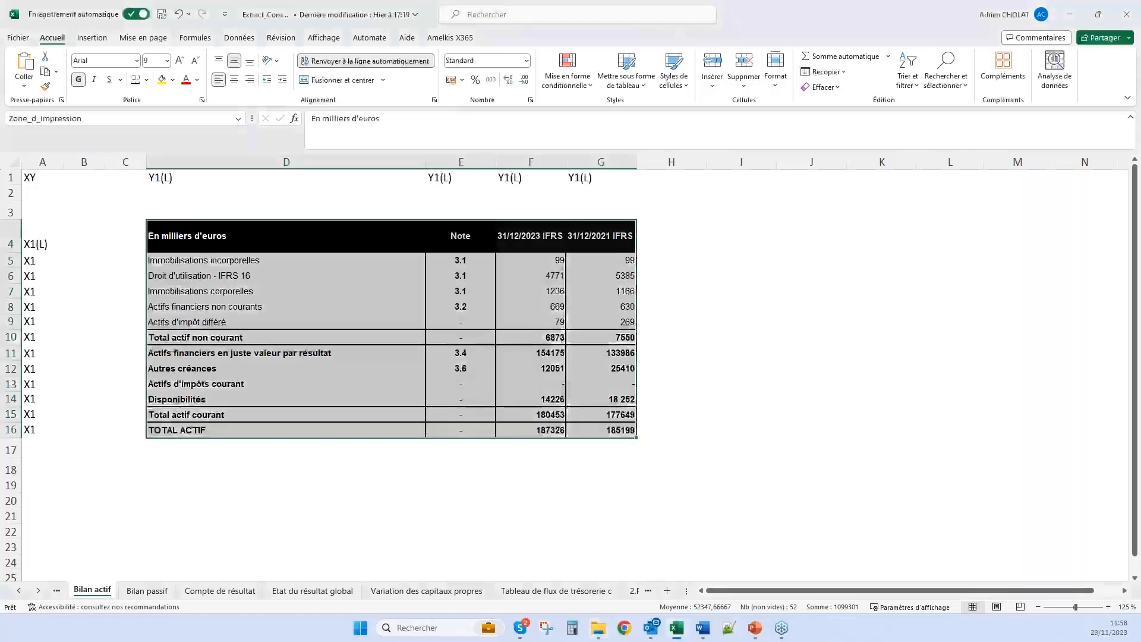
{"action": "key", "text": "alt+Tab"}
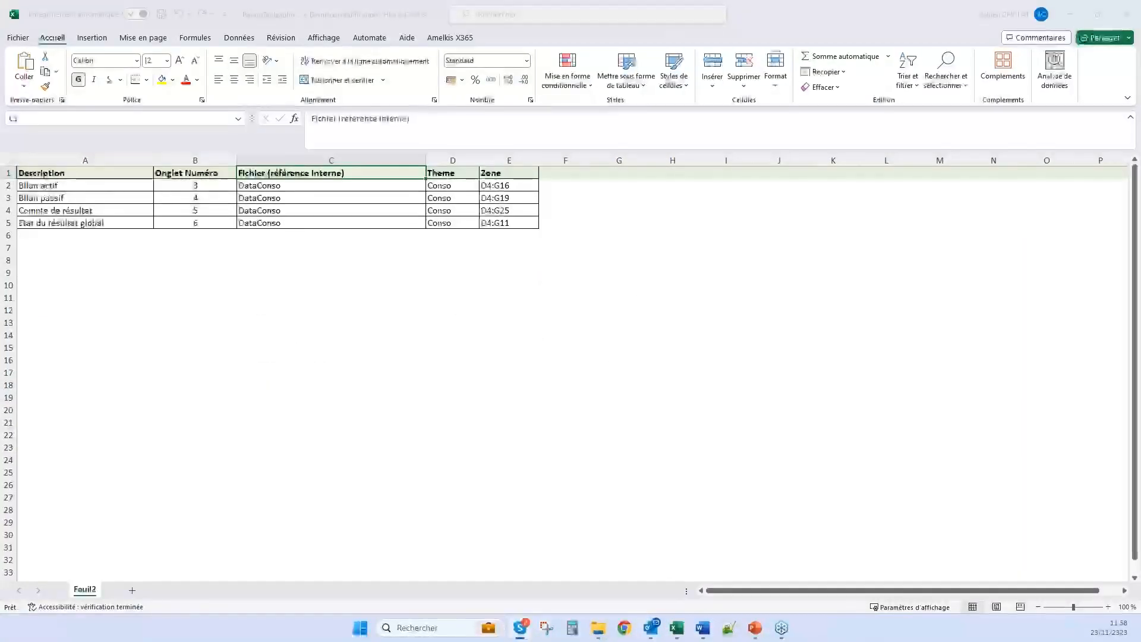
{"action": "left_click", "coordinate": [1109, 607]}
{"action": "left_click", "coordinate": [1109, 607]}
{"action": "left_click", "coordinate": [1109, 607]}
{"action": "left_click", "coordinate": [1108, 607]}
{"action": "left_click", "coordinate": [1109, 607]}
{"action": "left_click", "coordinate": [1109, 607]}
{"action": "left_click", "coordinate": [1109, 607]}
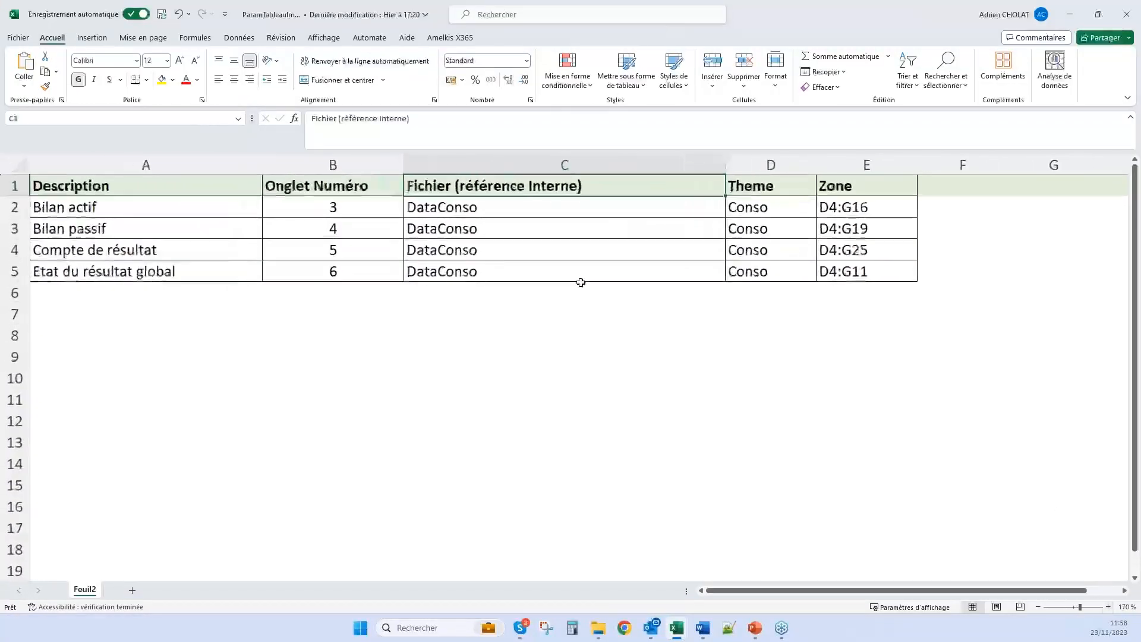
{"action": "left_click", "coordinate": [450, 207]}
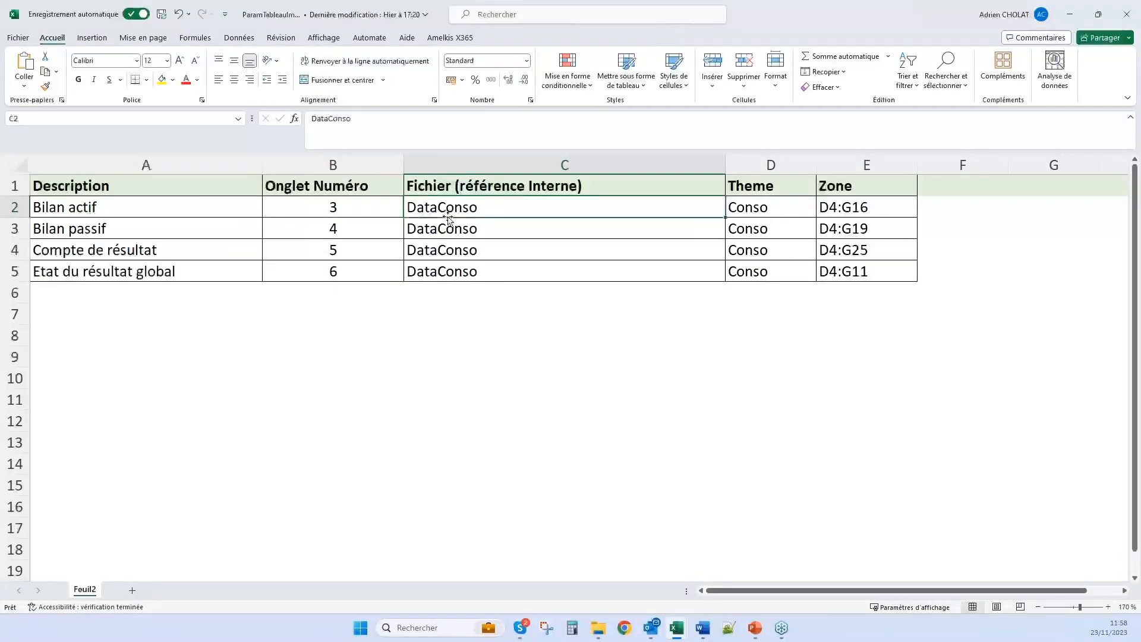
{"action": "double_click", "coordinate": [525, 203]}
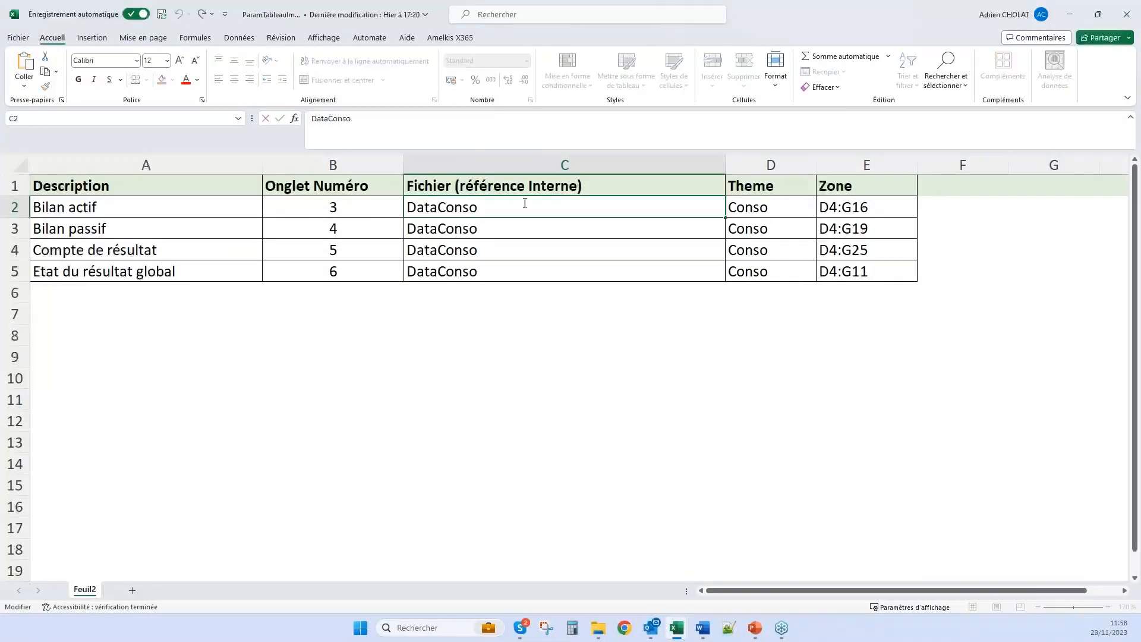
Check the full file name of the Extract_Conso workbook, and return to the DataConso references for Bilan passif and Bilan actif
{"action": "left_click_drag", "start_coordinate": [843, 15], "coordinate": [277, 40]}
{"action": "left_click", "coordinate": [278, 19]}
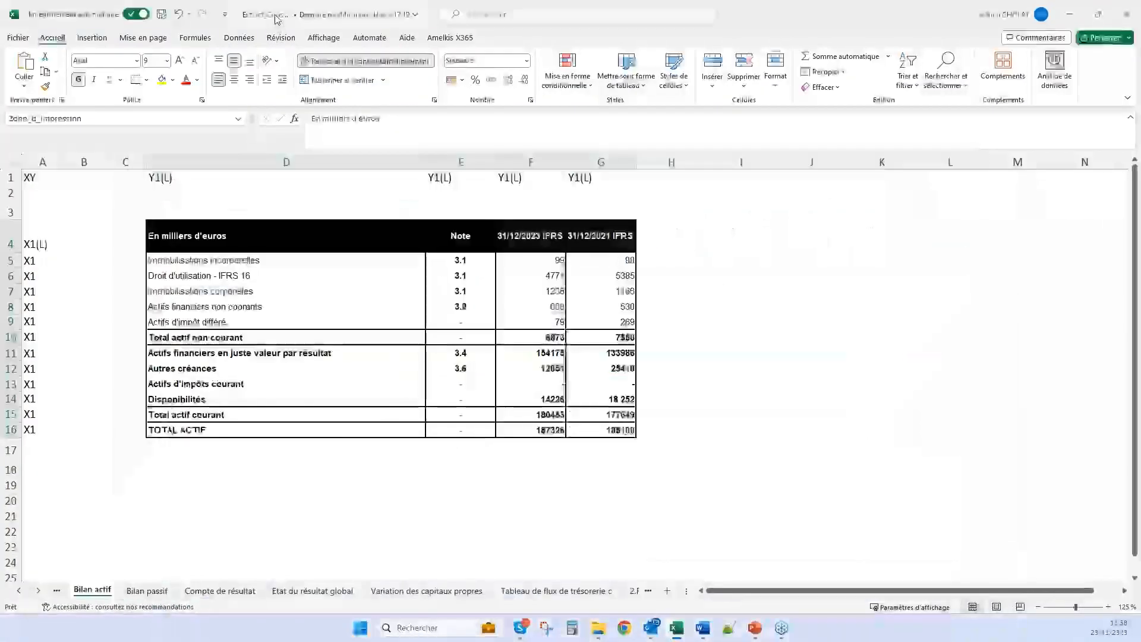
{"action": "left_click", "coordinate": [261, 14]}
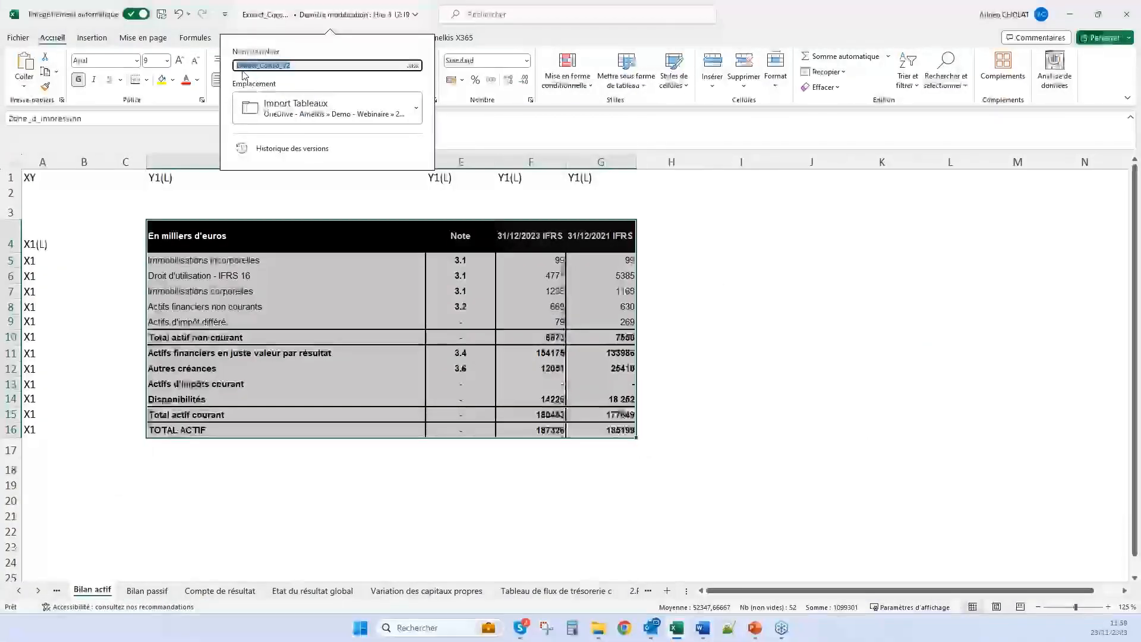
{"action": "left_click", "coordinate": [291, 66]}
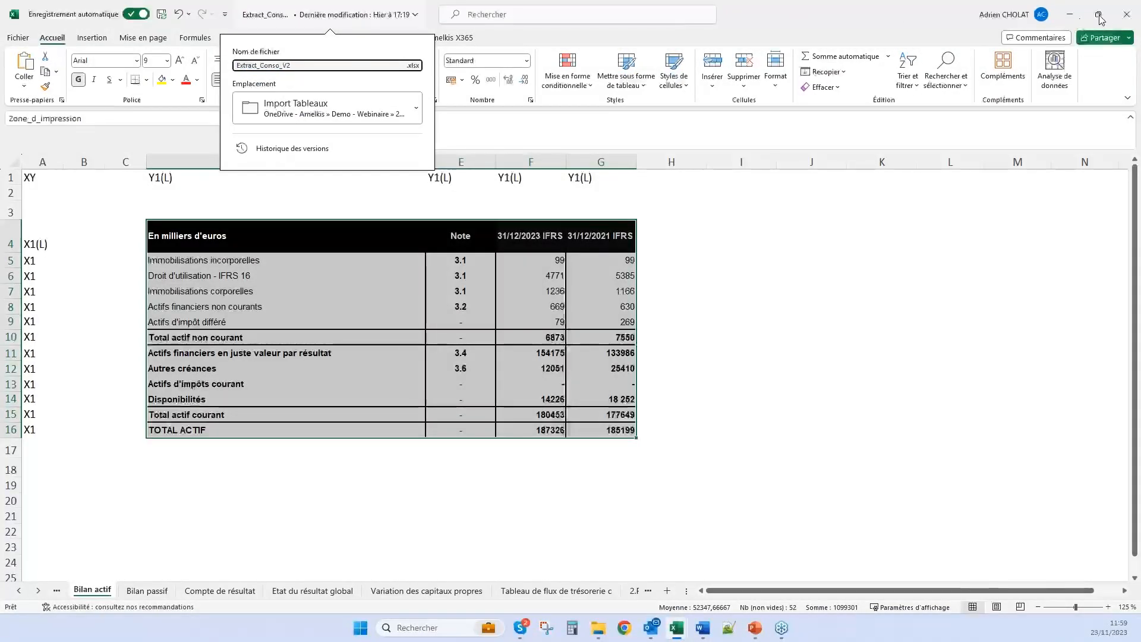
{"action": "left_click", "coordinate": [1071, 15]}
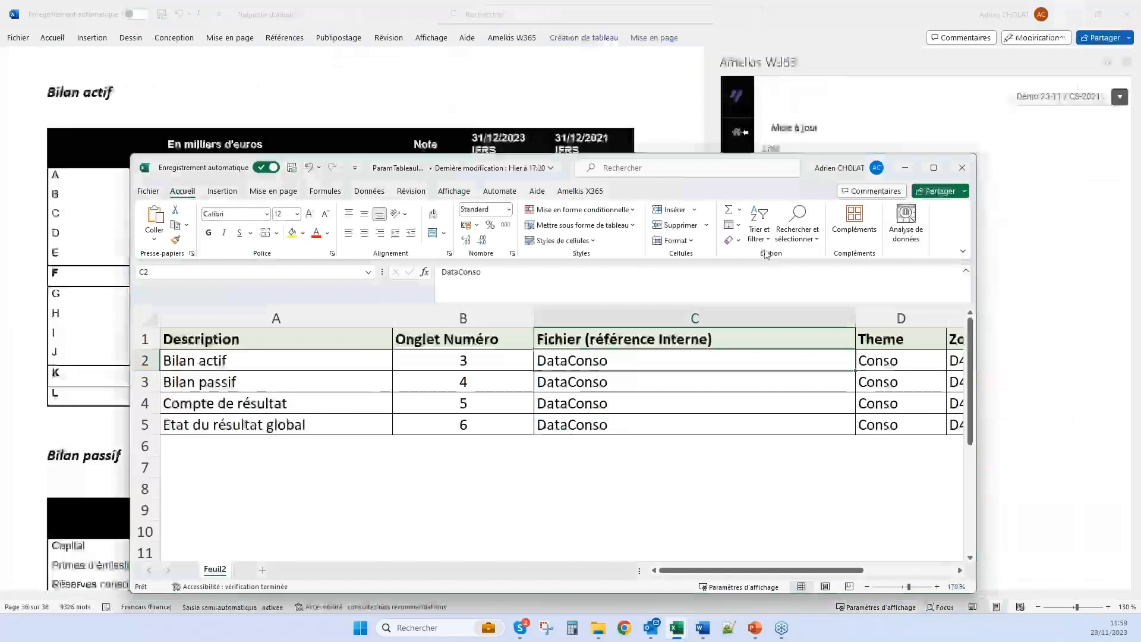
{"action": "left_click", "coordinate": [592, 385]}
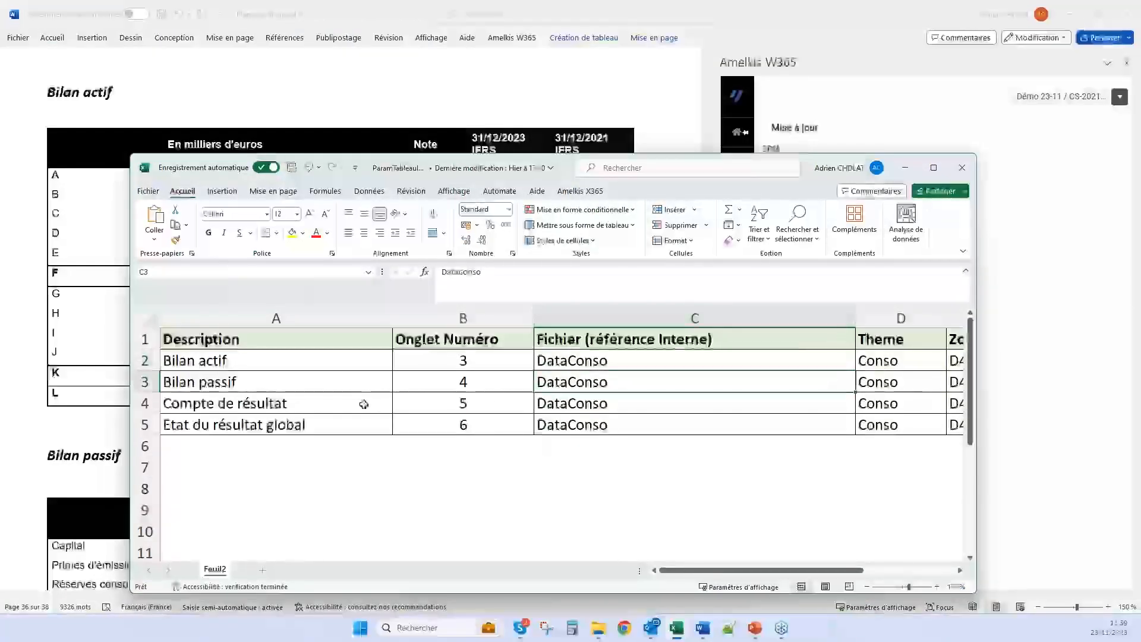
{"action": "left_click", "coordinate": [601, 357]}
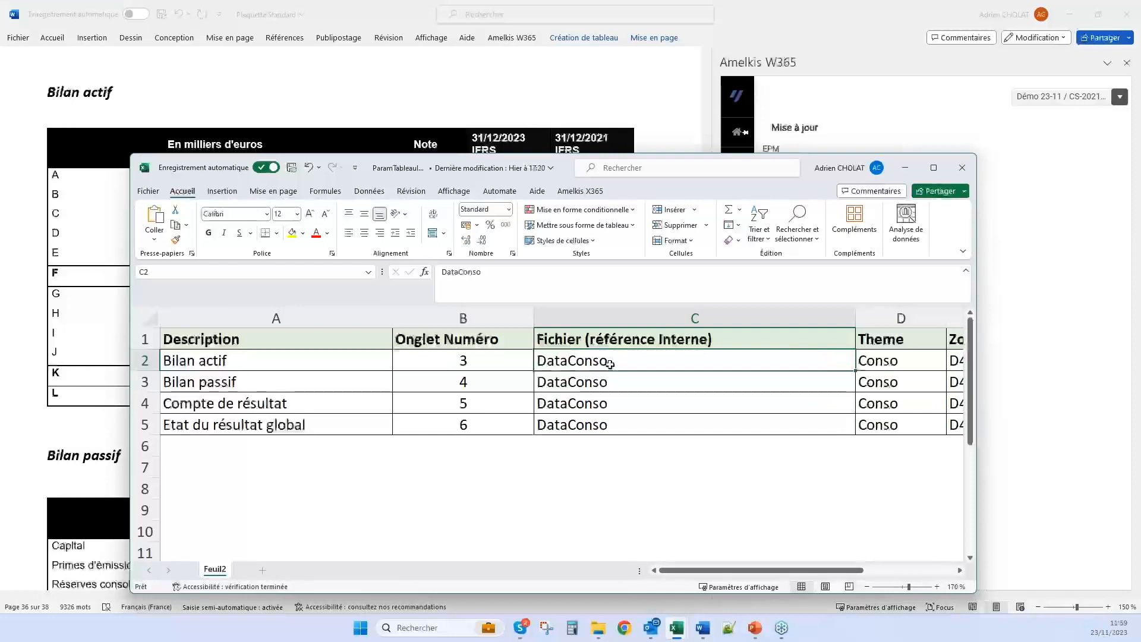
Back in Word, inspect the DataConso source file on the Tableaux page of Amelkis W365 and the linked fields in the Bilan actif table
{"action": "left_click", "coordinate": [1039, 224]}
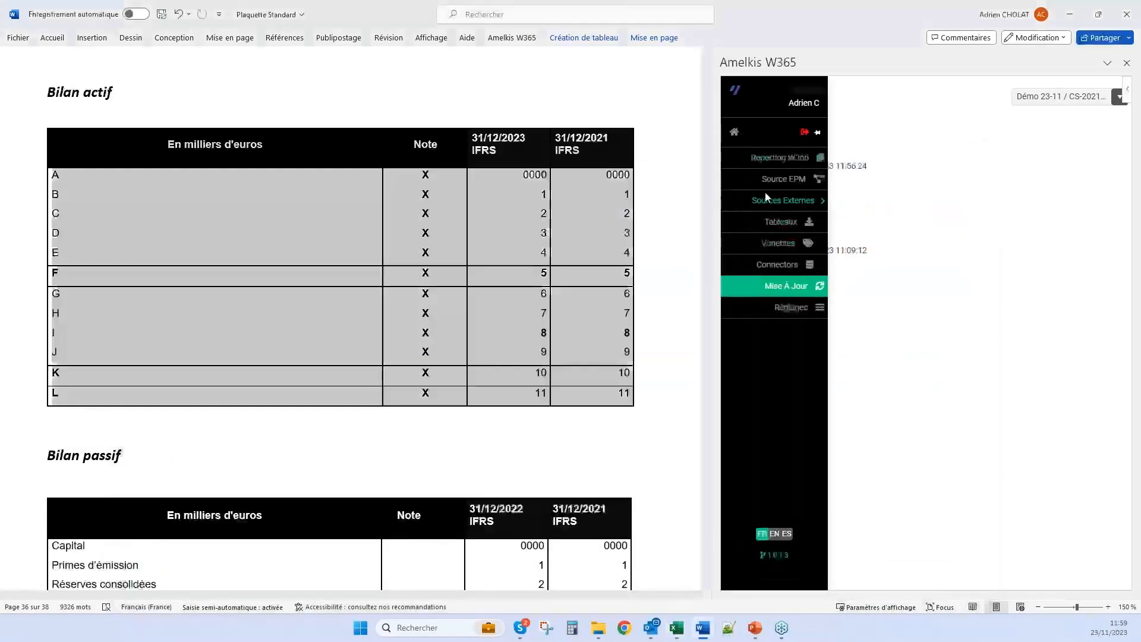
{"action": "left_click", "coordinate": [780, 231]}
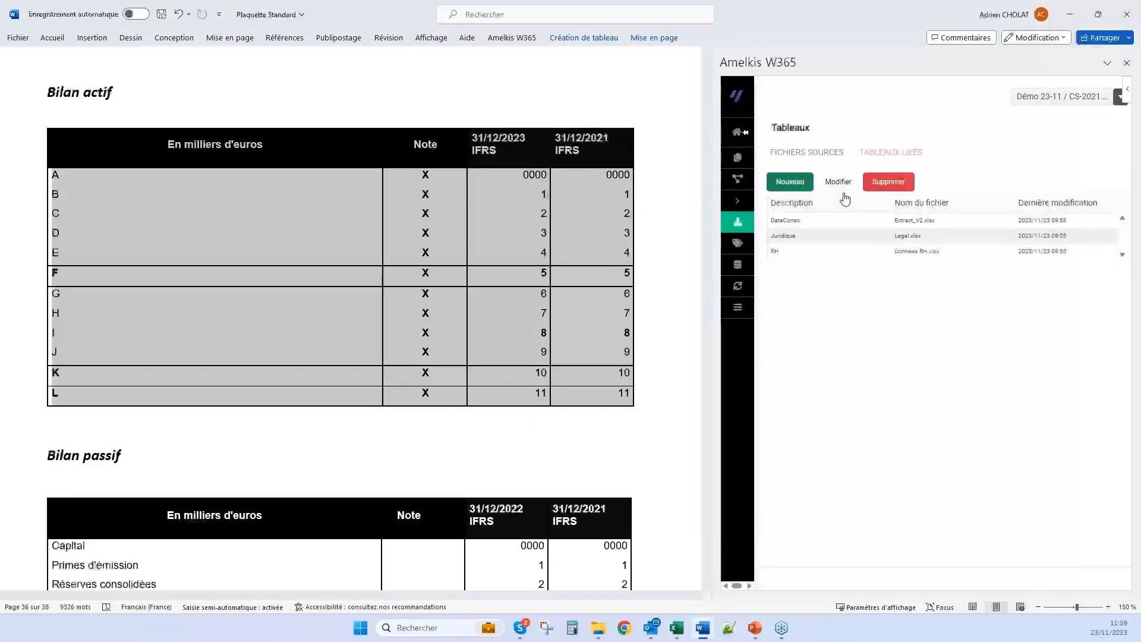
{"action": "left_click", "coordinate": [833, 223]}
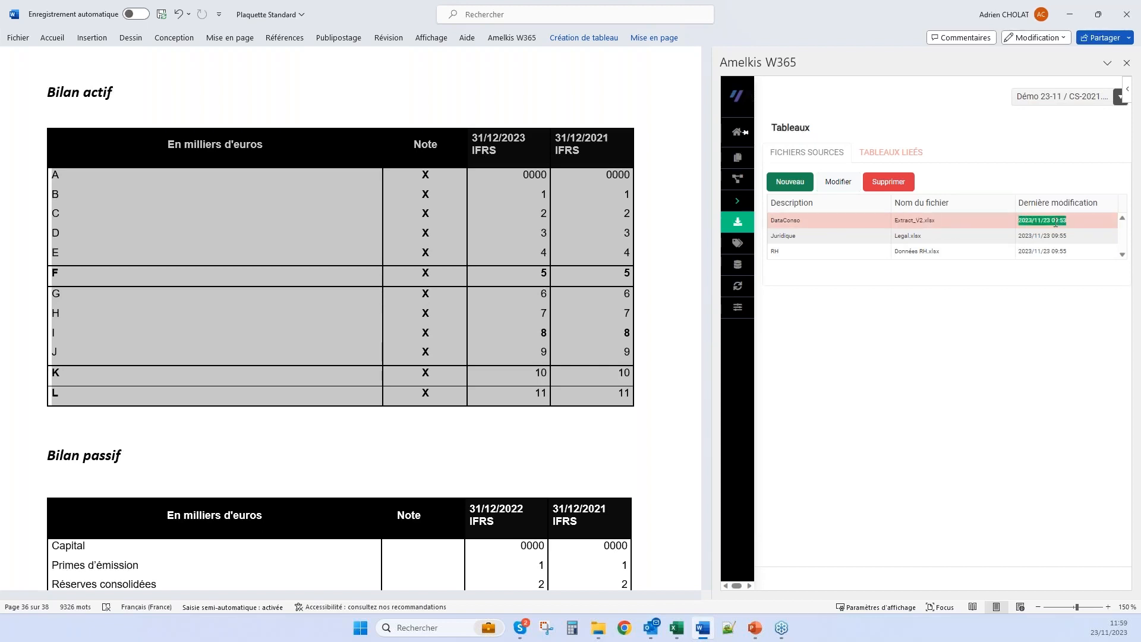
{"action": "left_click", "coordinate": [405, 198]}
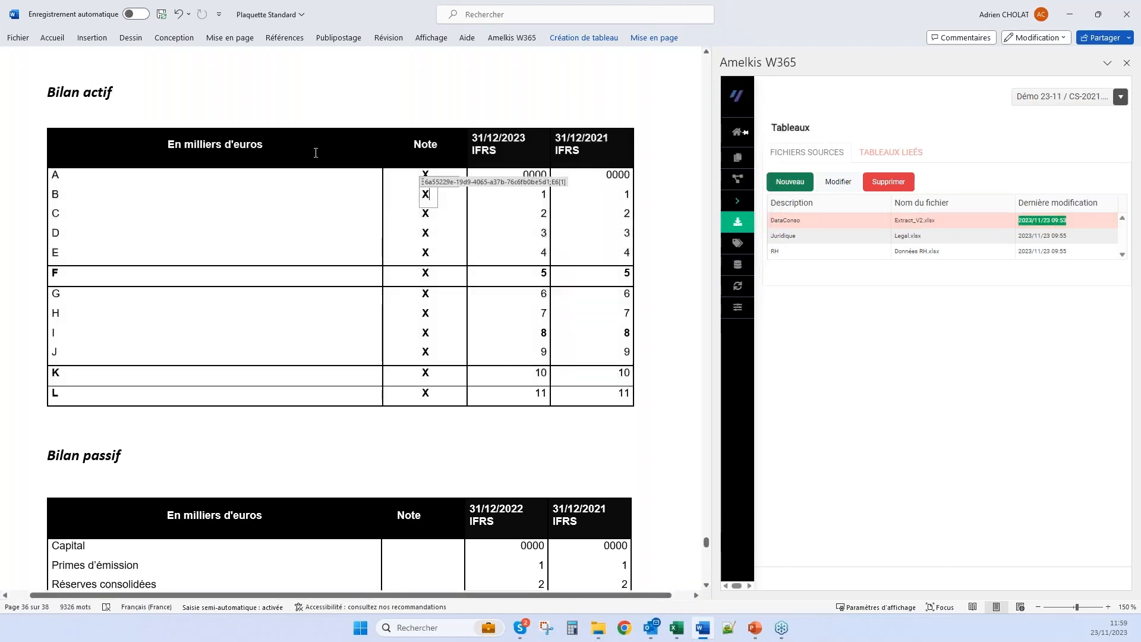
{"action": "left_click", "coordinate": [250, 145]}
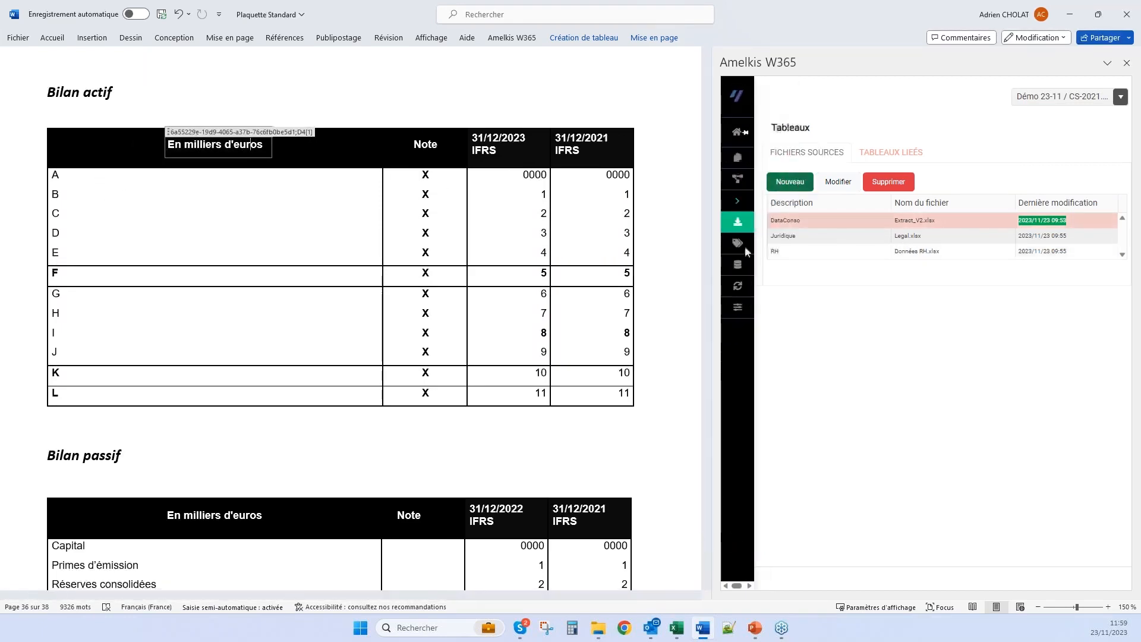
Run the Tableaux update from the Mise à jour page of Amelkis W365
{"action": "mouse_move", "coordinate": [799, 262]}
{"action": "left_click", "coordinate": [796, 288]}
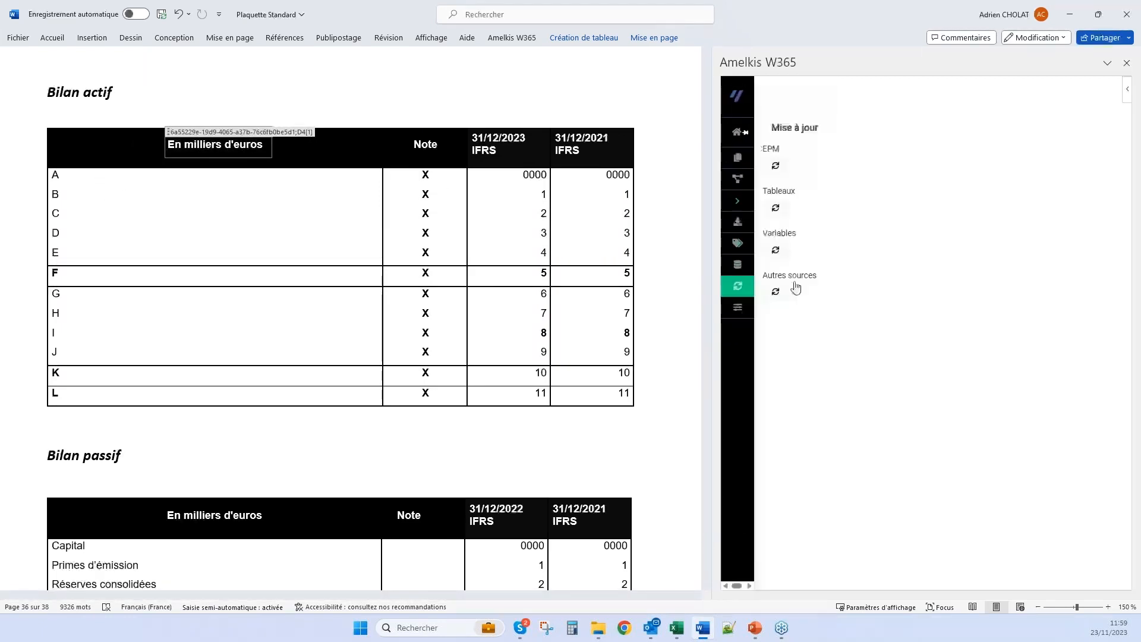
{"action": "left_click", "coordinate": [775, 209]}
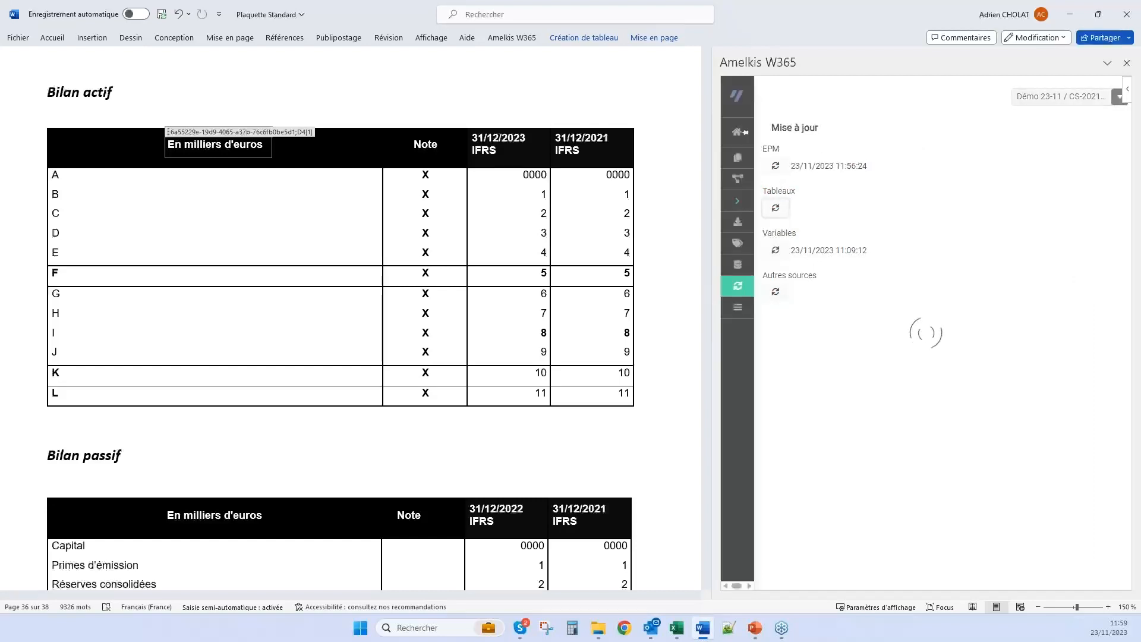
Bring up Extract_Conso_V2 over the report during the update, and examine the filled Bilan actif and Bilan passif tables in Word
{"action": "left_click", "coordinate": [676, 628]}
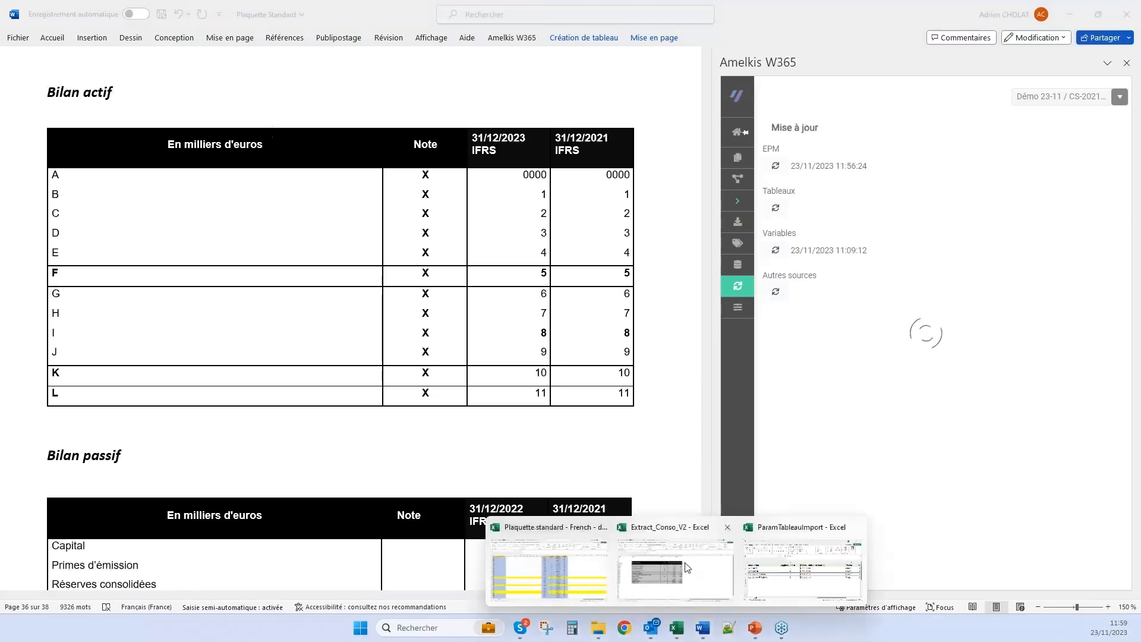
{"action": "left_click", "coordinate": [675, 570]}
{"action": "left_click_drag", "start_coordinate": [898, 18], "coordinate": [919, 410]}
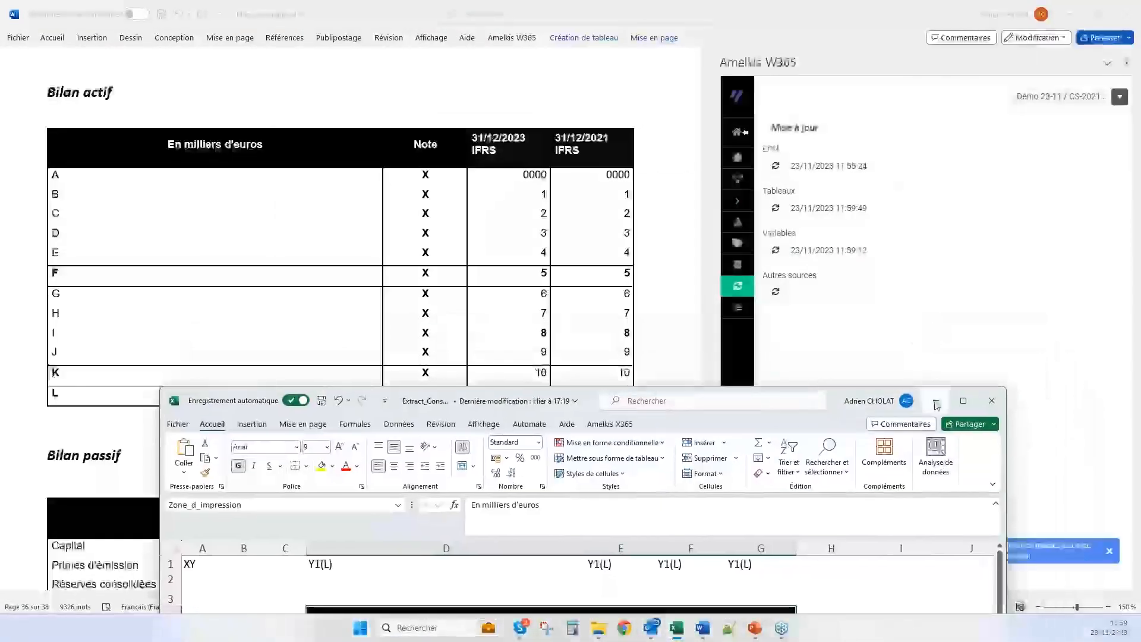
{"action": "left_click_drag", "start_coordinate": [698, 420], "coordinate": [648, 81]}
{"action": "left_click", "coordinate": [886, 57]}
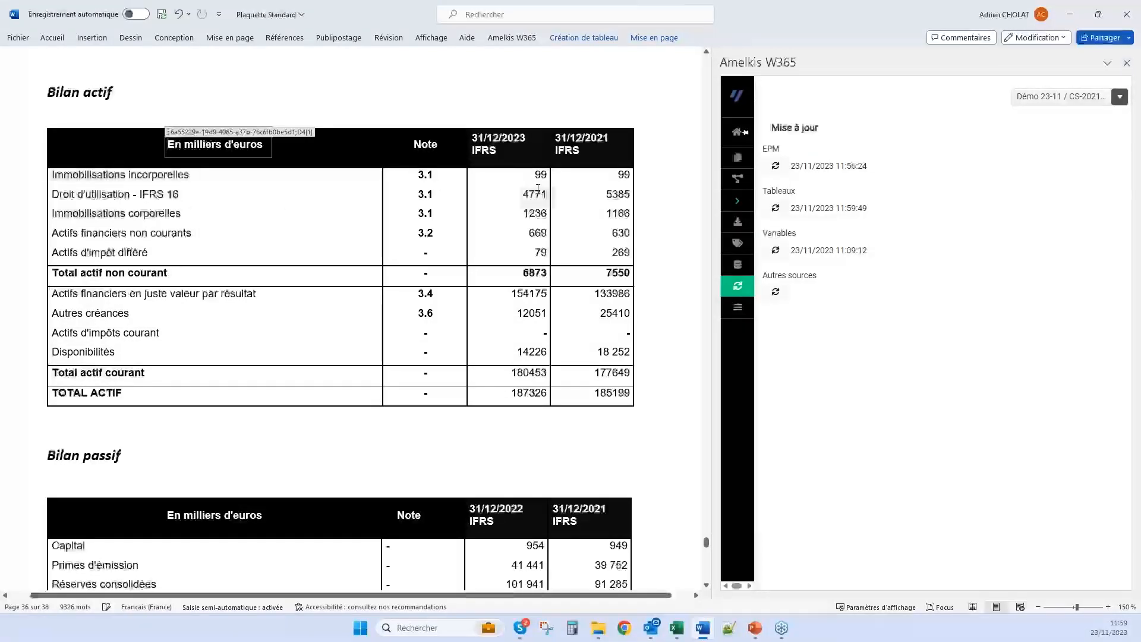
{"action": "scroll", "coordinate": [520, 350], "scroll_direction": "down", "scroll_amount": 3}
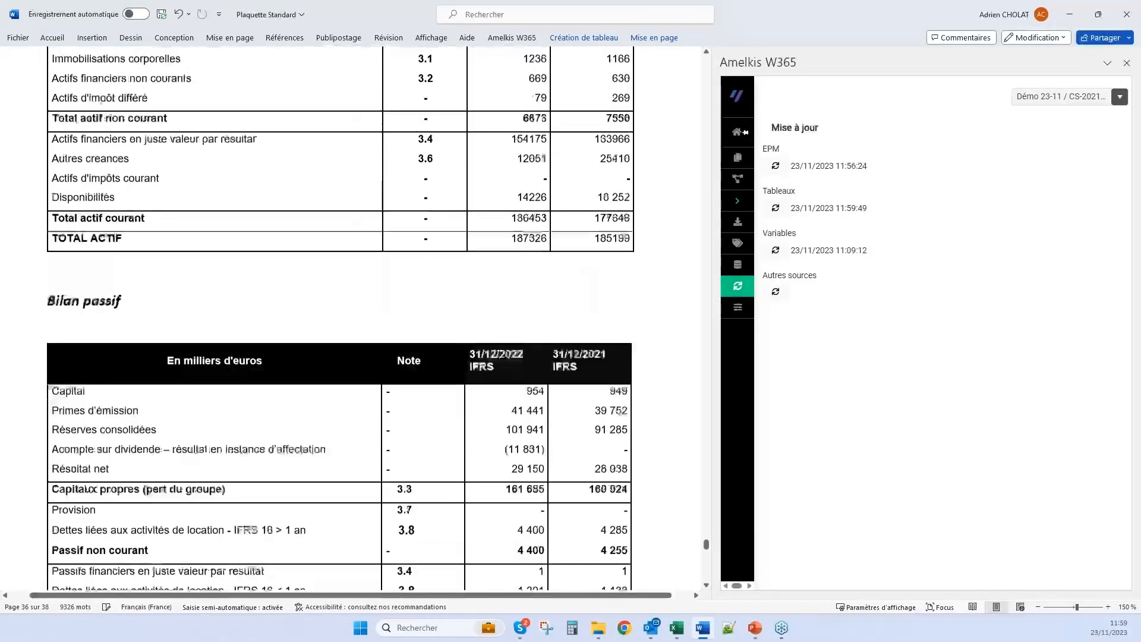
{"action": "scroll", "coordinate": [518, 400], "scroll_direction": "down", "scroll_amount": 15}
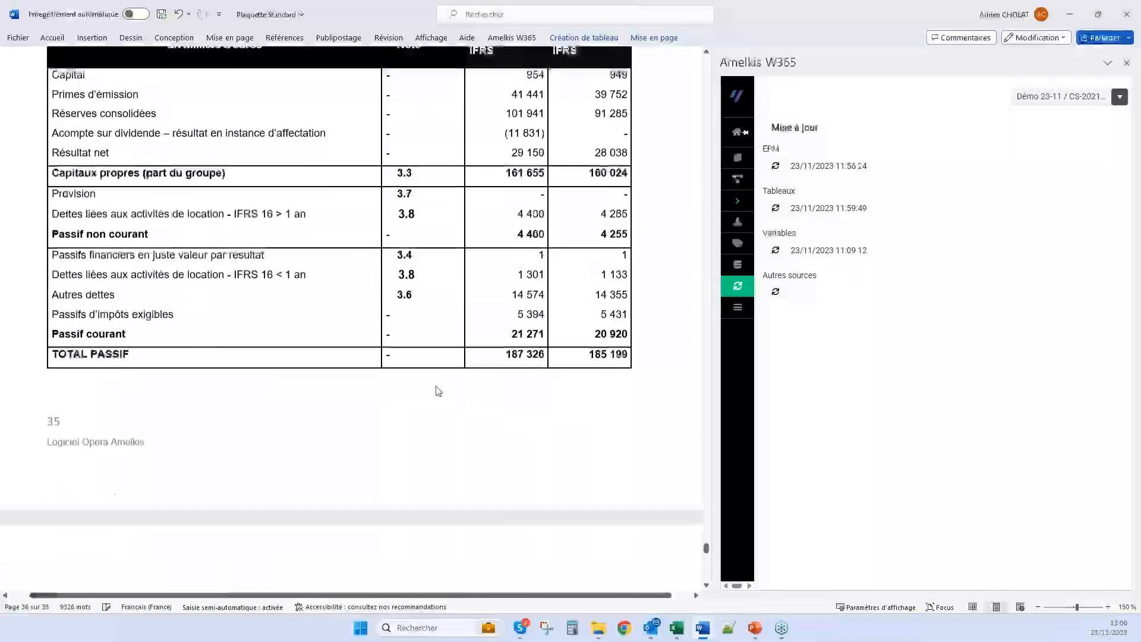
Examine the income statement that follows the Bilan passif table, and look back at the Bilan actif table
{"action": "scroll", "coordinate": [557, 508], "scroll_direction": "down", "scroll_amount": 3}
{"action": "scroll", "coordinate": [535, 451], "scroll_direction": "down", "scroll_amount": 4}
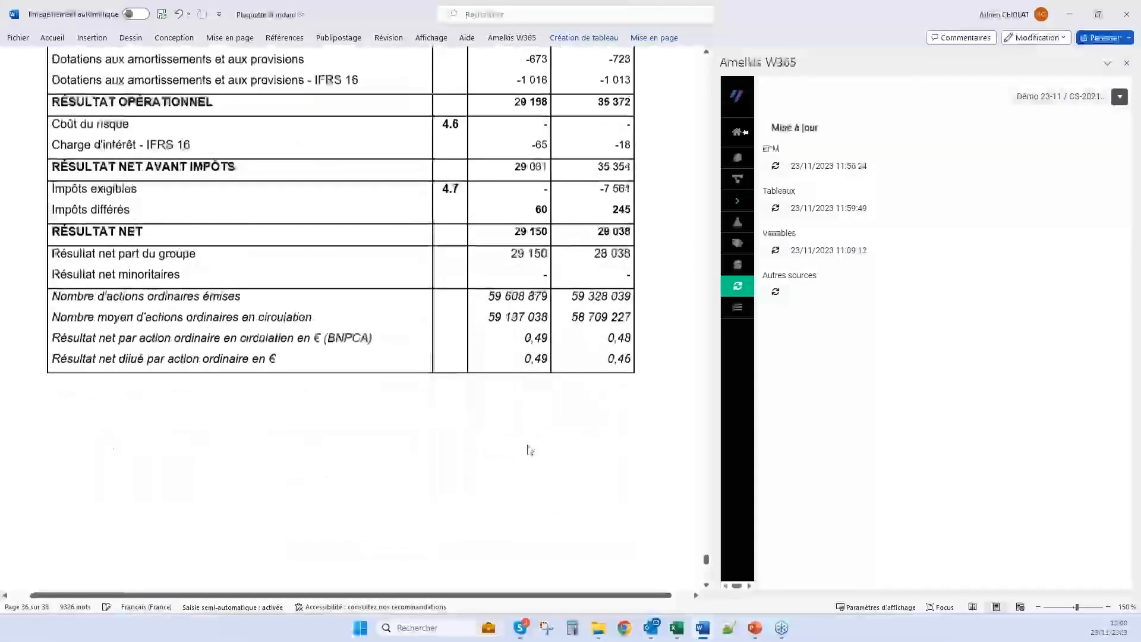
{"action": "scroll", "coordinate": [548, 275], "scroll_direction": "up", "scroll_amount": 20}
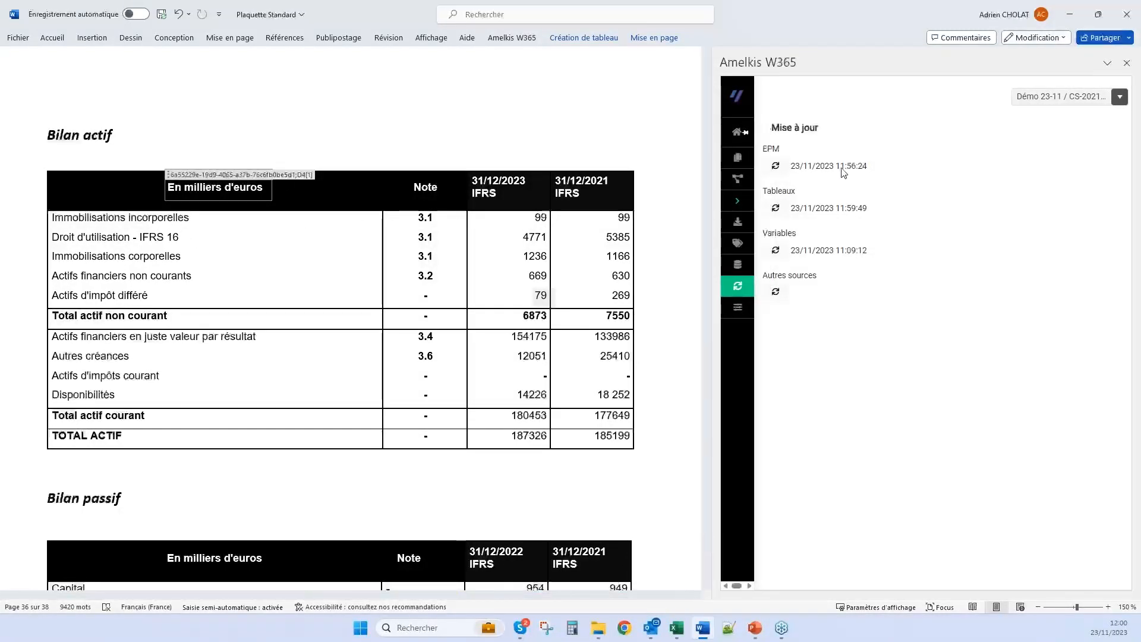
{"action": "scroll", "coordinate": [508, 382], "scroll_direction": "up", "scroll_amount": 10}
{"action": "scroll", "coordinate": [701, 527], "scroll_direction": "up", "scroll_amount": 15}
{"action": "left_click_drag", "start_coordinate": [708, 521], "coordinate": [699, 142]}
{"action": "scroll", "coordinate": [455, 275], "scroll_direction": "down", "scroll_amount": 7}
{"action": "scroll", "coordinate": [455, 275], "scroll_direction": "up", "scroll_amount": 15}
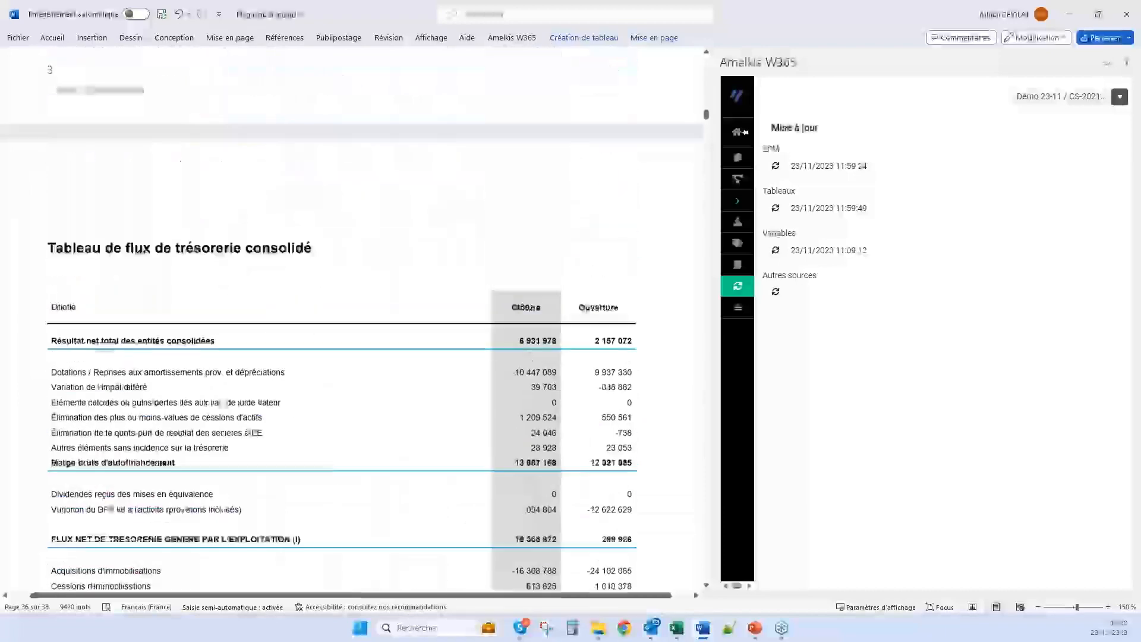
{"action": "scroll", "coordinate": [455, 275], "scroll_direction": "up", "scroll_amount": 15}
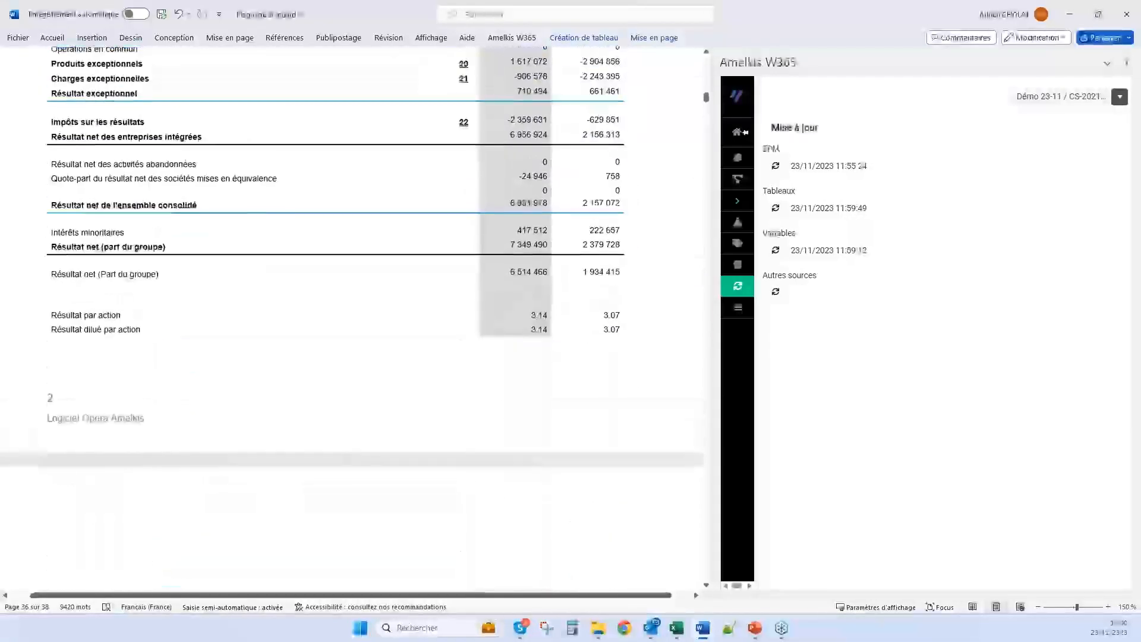
{"action": "scroll", "coordinate": [443, 302], "scroll_direction": "up", "scroll_amount": 10}
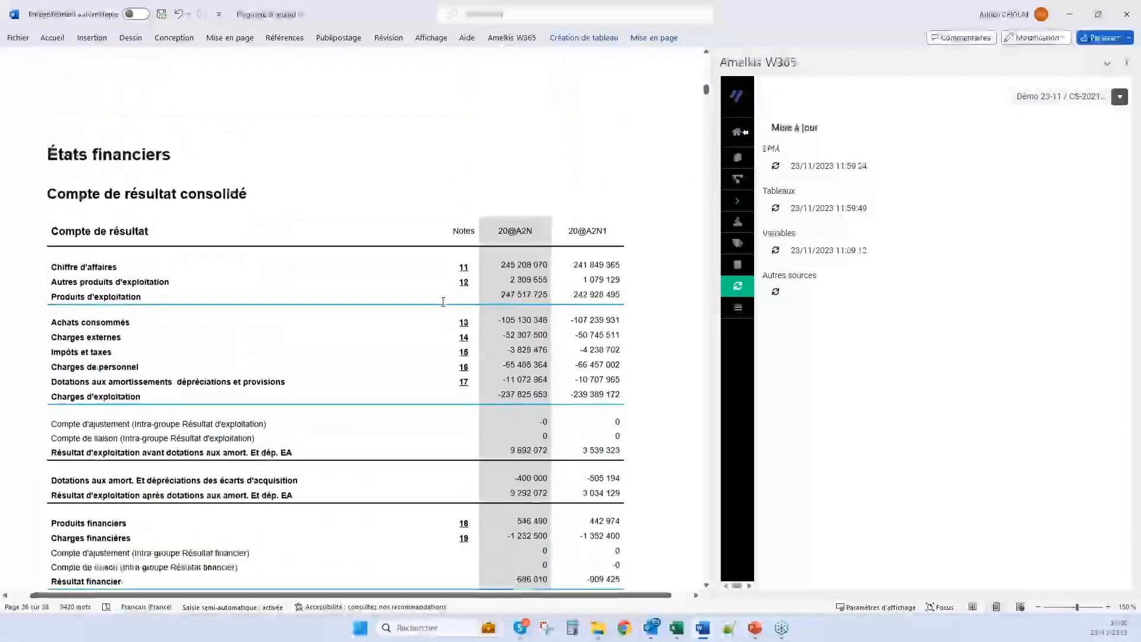
{"action": "scroll", "coordinate": [443, 302], "scroll_direction": "down", "scroll_amount": 1}
{"action": "left_click", "coordinate": [512, 189]}
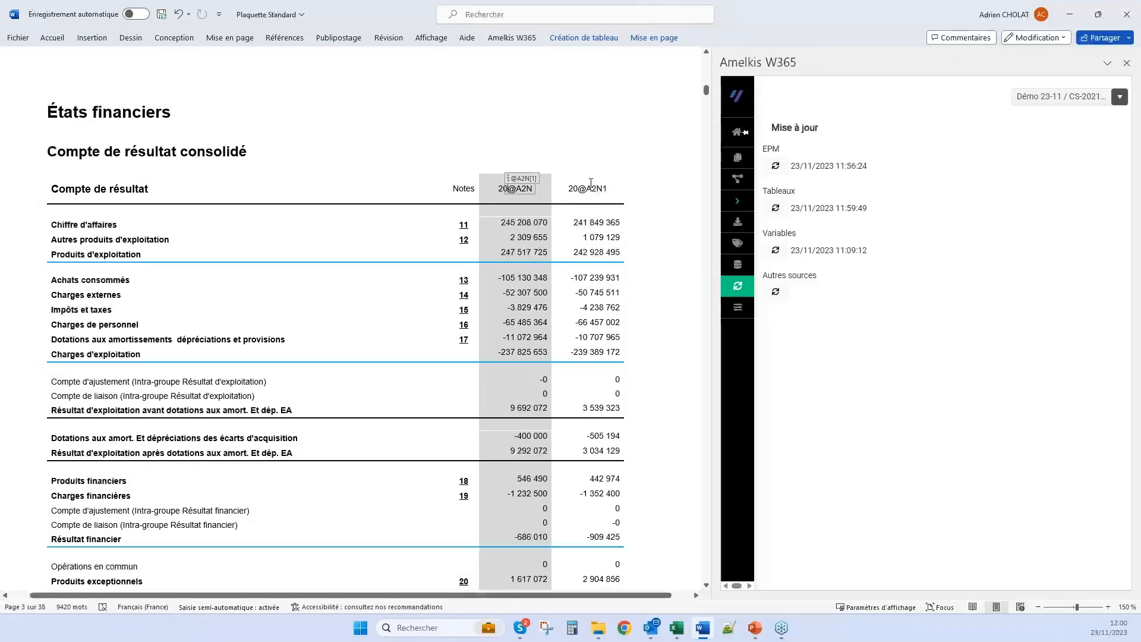
Review the year and entity-count variables, from A2N to ENTITESN1, on the Variables page of Amelkis W365
{"action": "mouse_move", "coordinate": [791, 246]}
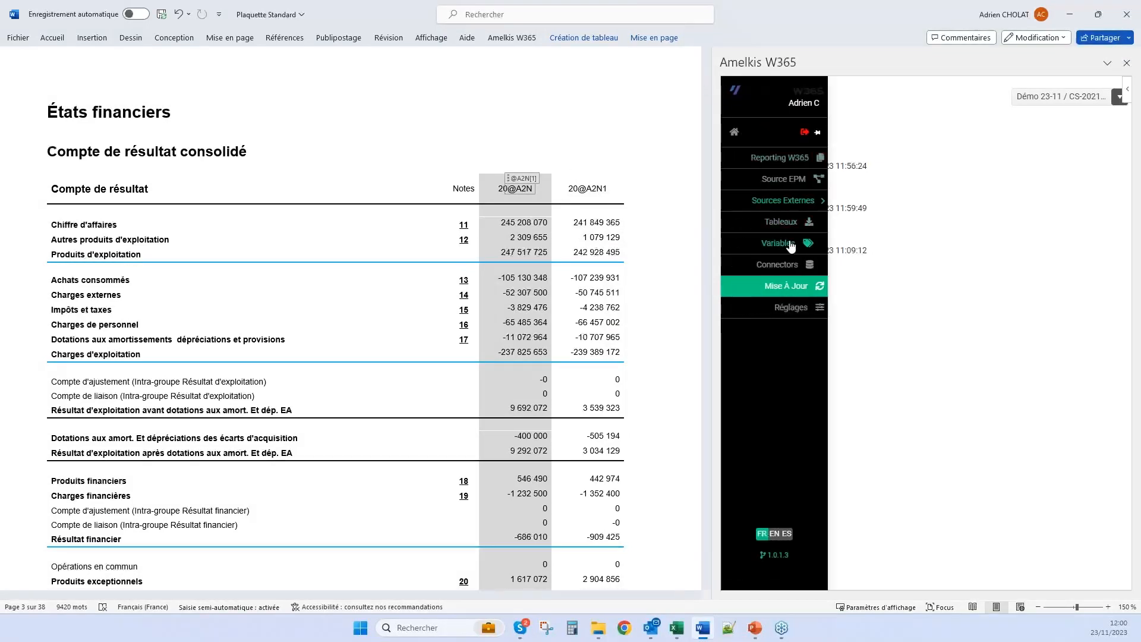
{"action": "left_click", "coordinate": [791, 245]}
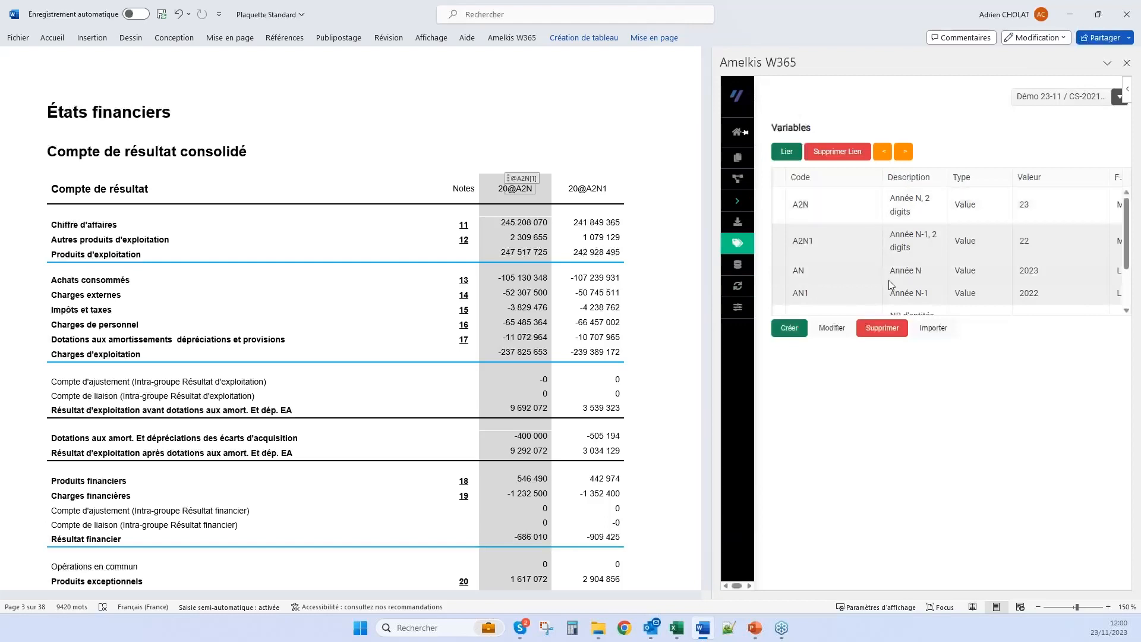
{"action": "left_click", "coordinate": [862, 208]}
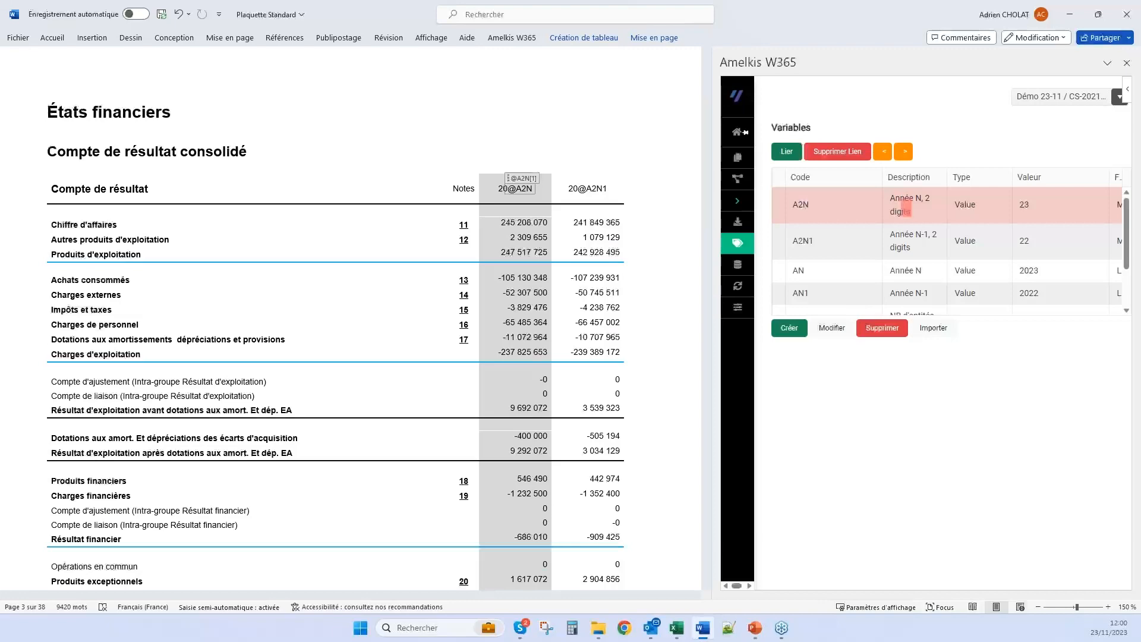
{"action": "left_click", "coordinate": [919, 244]}
{"action": "scroll", "coordinate": [929, 288], "scroll_direction": "down", "scroll_amount": 2}
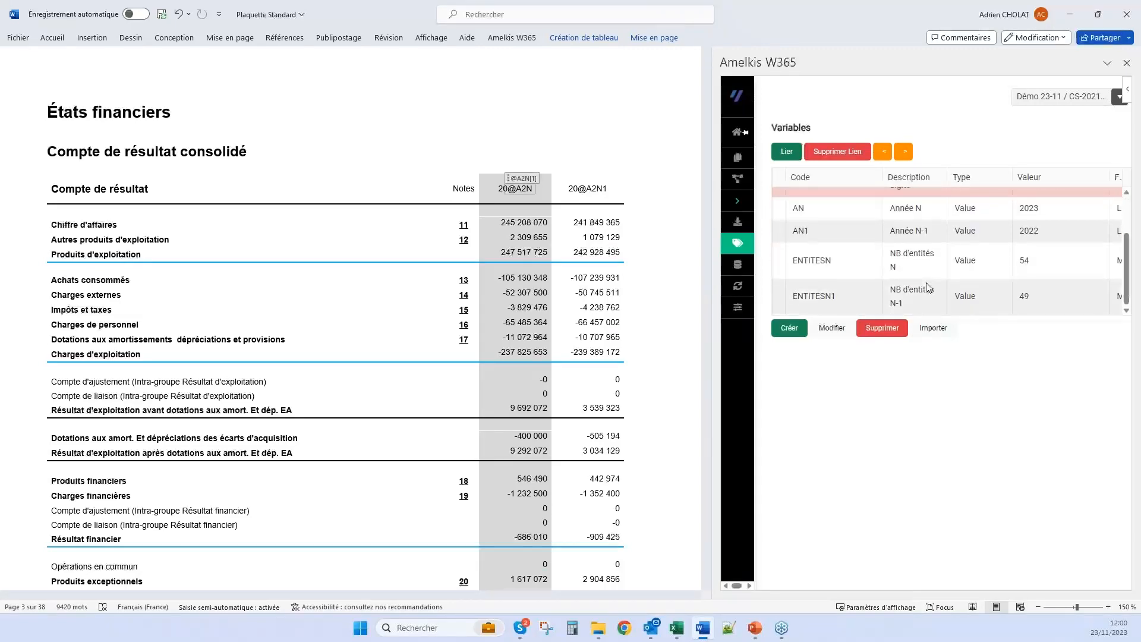
{"action": "scroll", "coordinate": [357, 321], "scroll_direction": "down", "scroll_amount": 6}
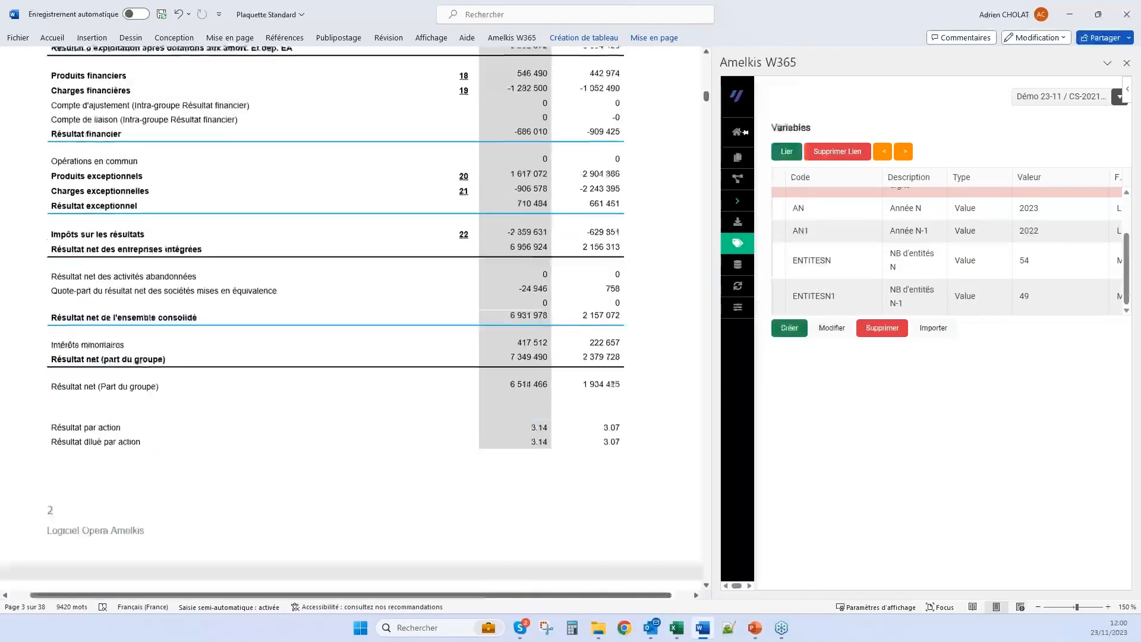
{"action": "scroll", "coordinate": [355, 321], "scroll_direction": "down", "scroll_amount": 20}
{"action": "scroll", "coordinate": [204, 413], "scroll_direction": "down", "scroll_amount": 20}
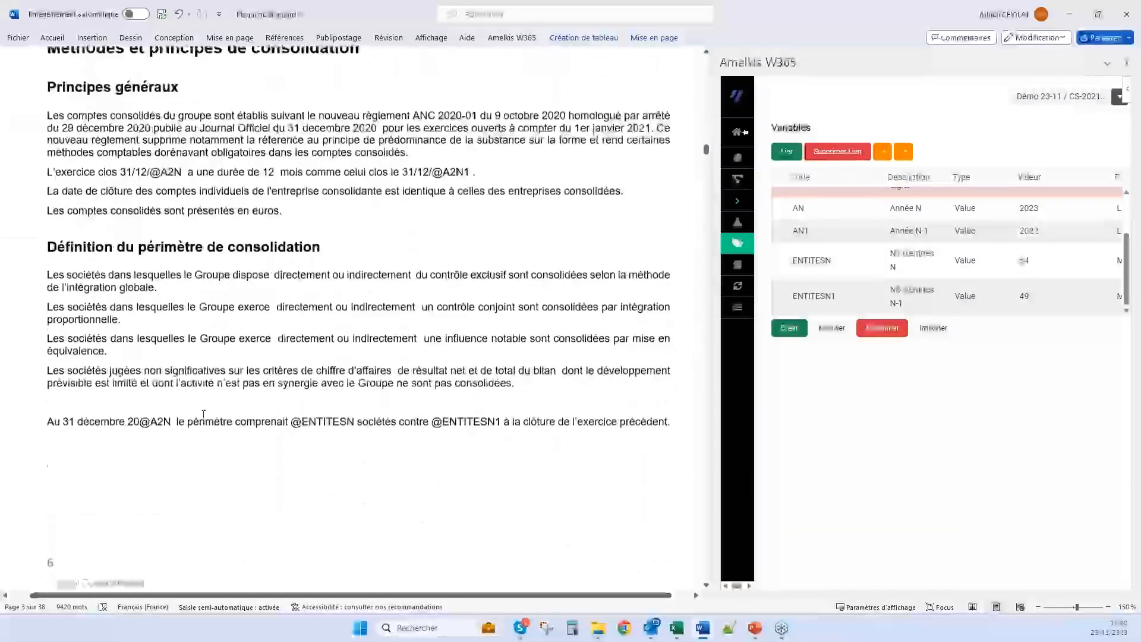
{"action": "left_click", "coordinate": [151, 424]}
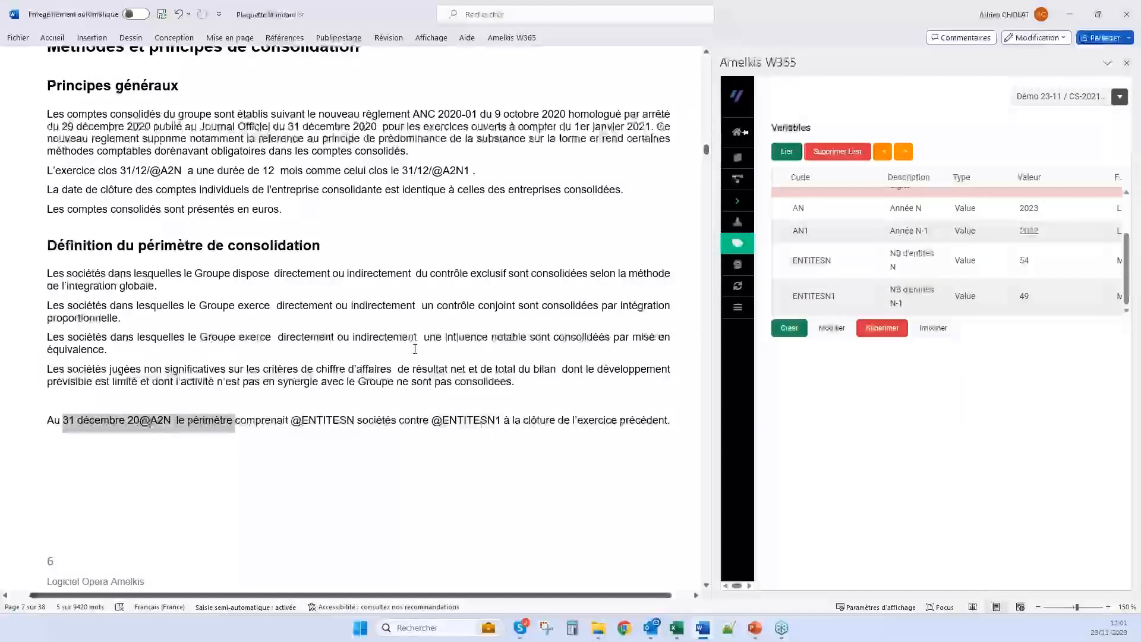
{"action": "left_click", "coordinate": [441, 170]}
{"action": "scroll", "coordinate": [508, 324], "scroll_direction": "down", "scroll_amount": 4}
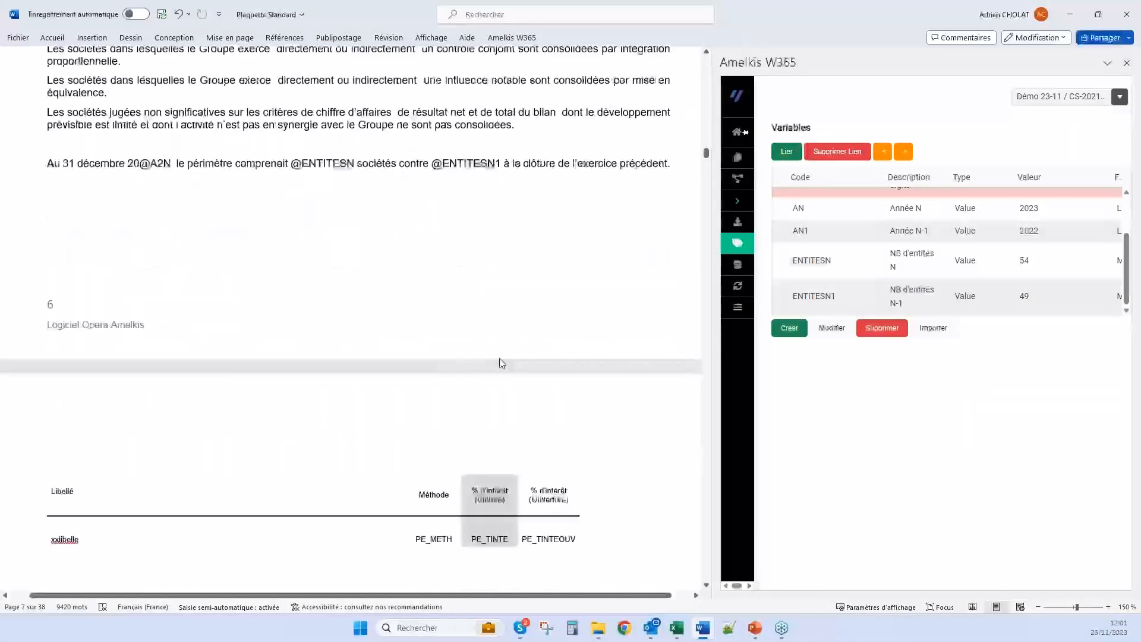
{"action": "scroll", "coordinate": [350, 321], "scroll_direction": "down", "scroll_amount": 2}
Compare the A2N and A2N1 entries of the variables list with their placeholders under Méthodes et principes de consolidation
{"action": "scroll", "coordinate": [1010, 236], "scroll_direction": "up", "scroll_amount": 1}
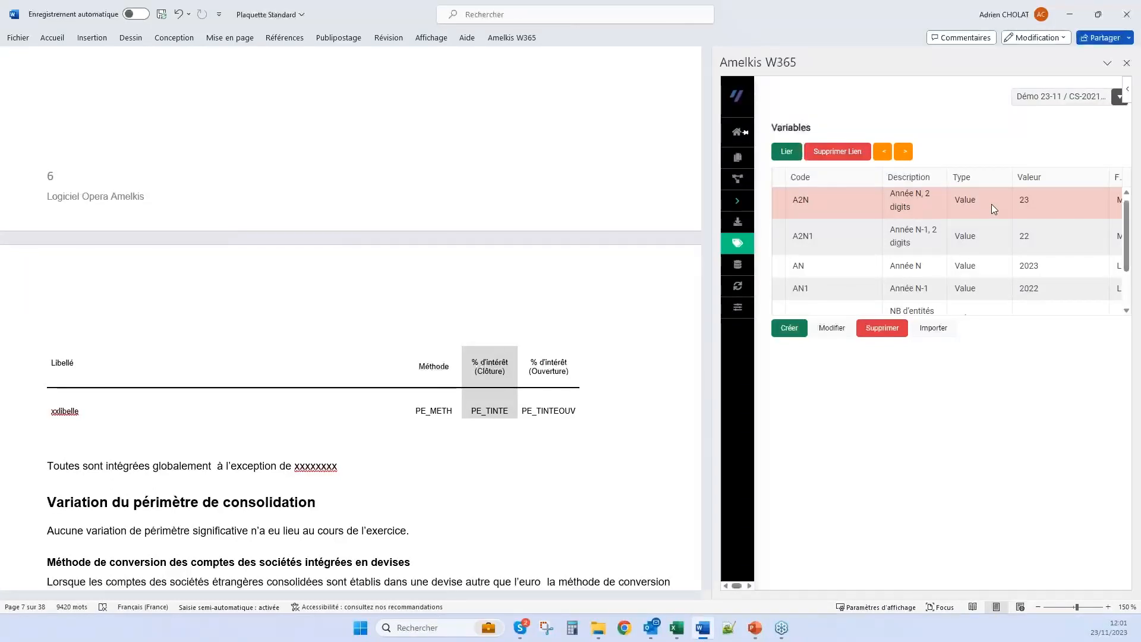
{"action": "scroll", "coordinate": [991, 205], "scroll_direction": "up", "scroll_amount": 1}
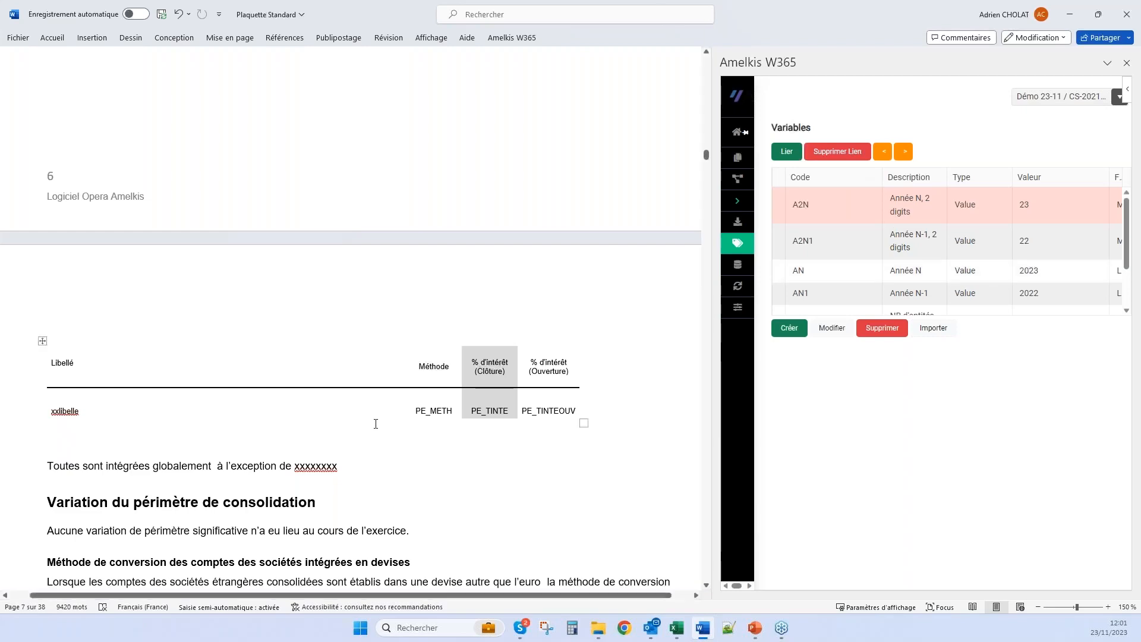
{"action": "scroll", "coordinate": [376, 424], "scroll_direction": "up", "scroll_amount": 10}
{"action": "scroll", "coordinate": [312, 199], "scroll_direction": "down", "scroll_amount": 3}
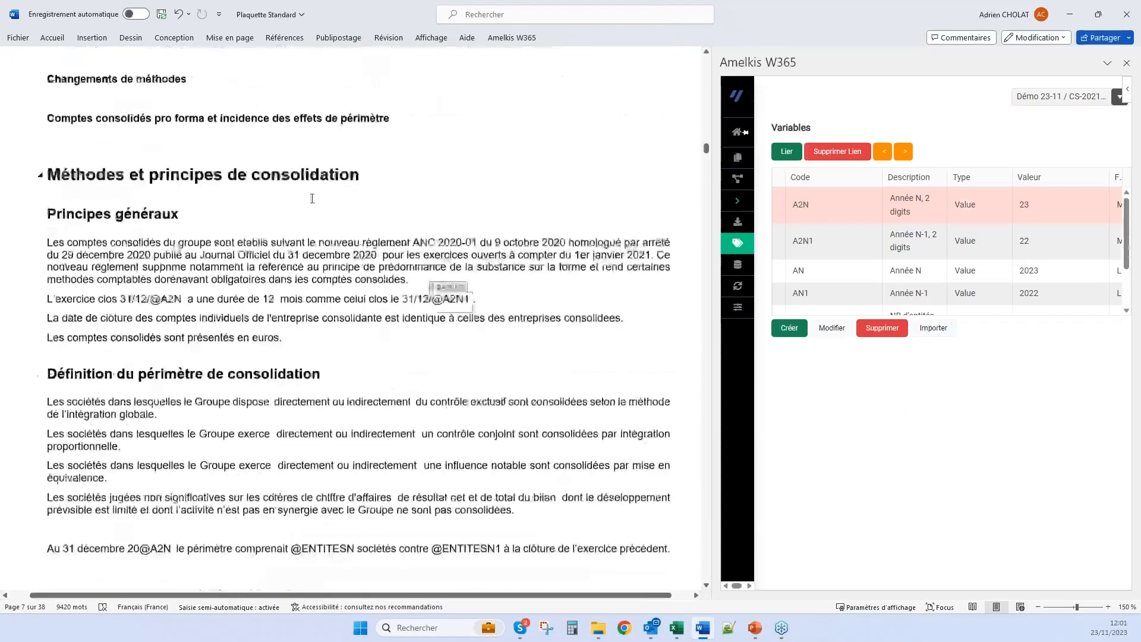
{"action": "scroll", "coordinate": [375, 360], "scroll_direction": "down", "scroll_amount": 10}
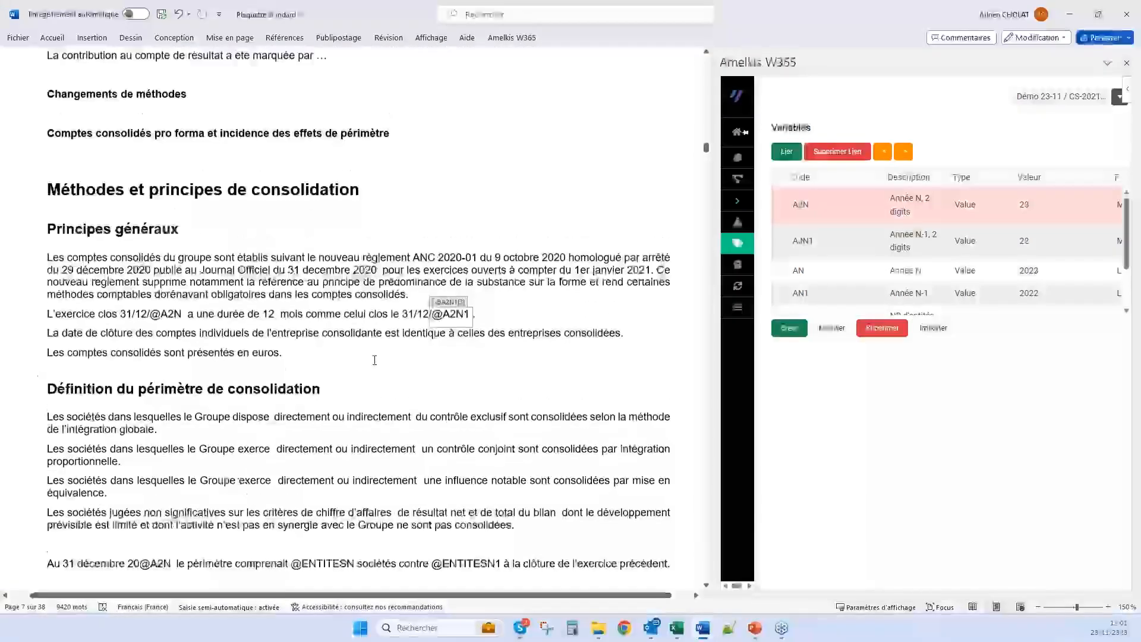
Run the Variables update from the Mise à jour page of Amelkis W365
{"action": "scroll", "coordinate": [375, 315], "scroll_direction": "up", "scroll_amount": 15}
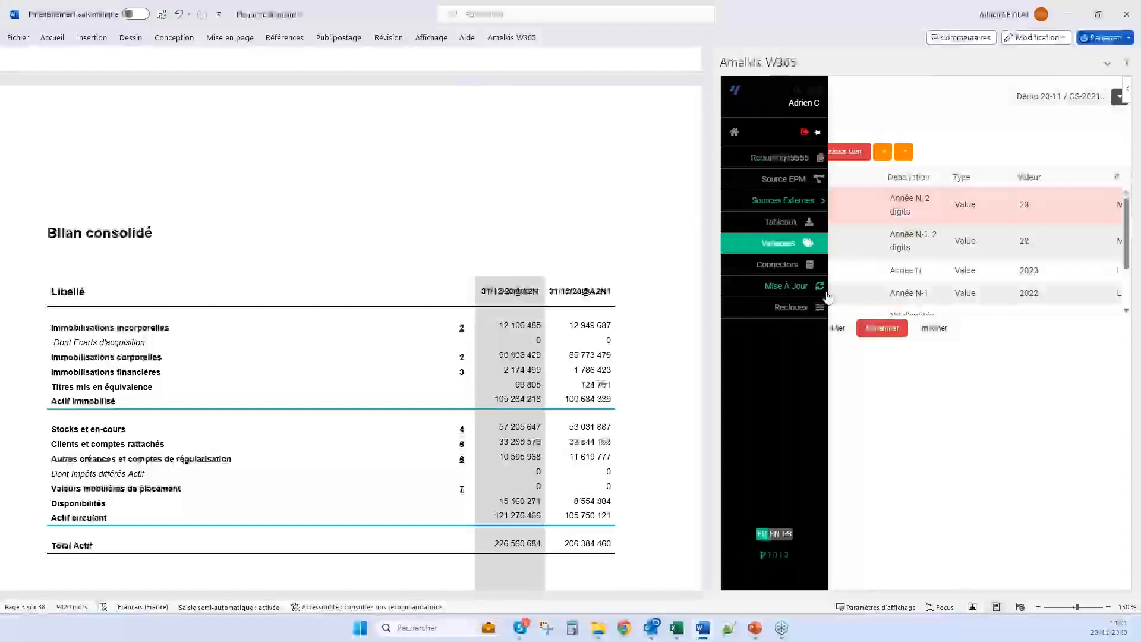
{"action": "left_click", "coordinate": [826, 293]}
{"action": "left_click", "coordinate": [776, 251]}
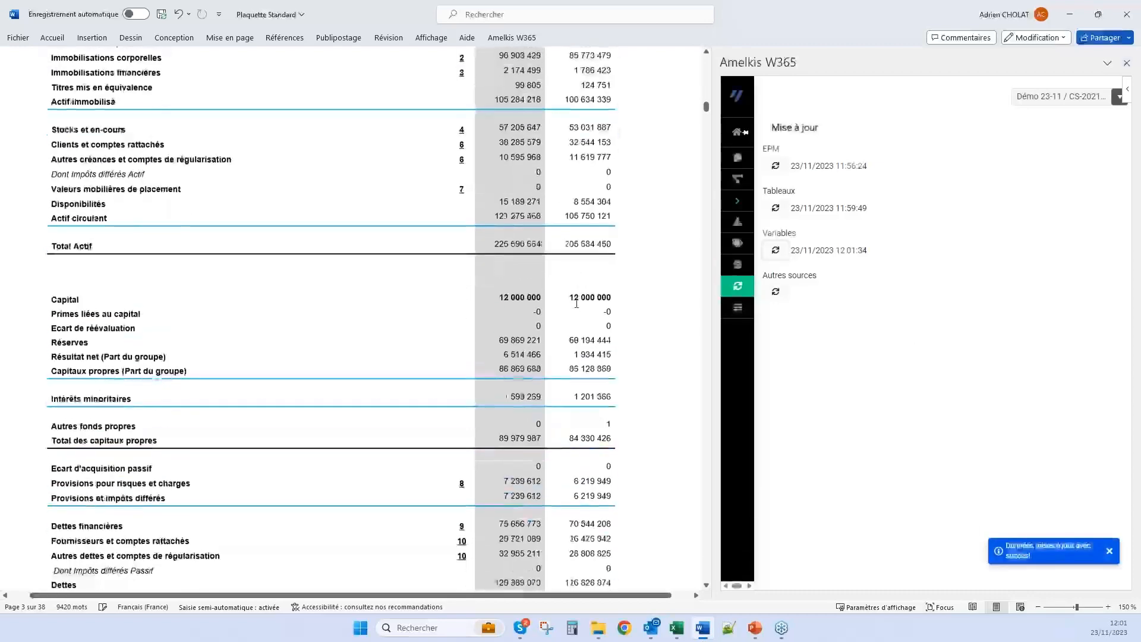
Check the updated year and entity-count fields in the Principes généraux and Définition du périmètre de consolidation sections
{"action": "scroll", "coordinate": [361, 350], "scroll_direction": "down", "scroll_amount": 15}
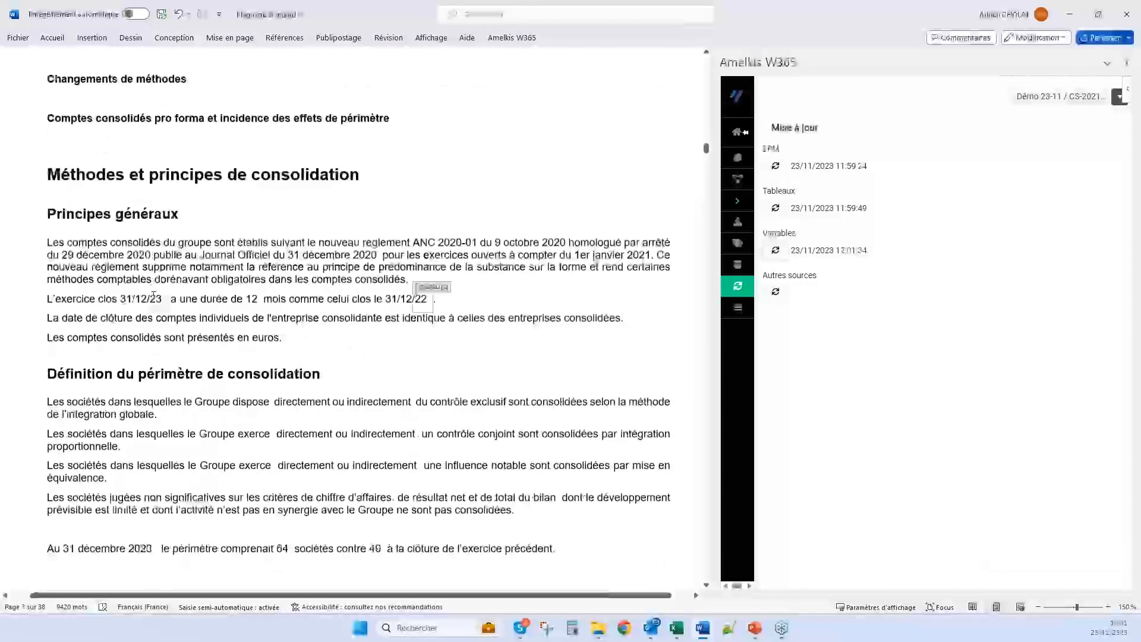
{"action": "left_click", "coordinate": [156, 297]}
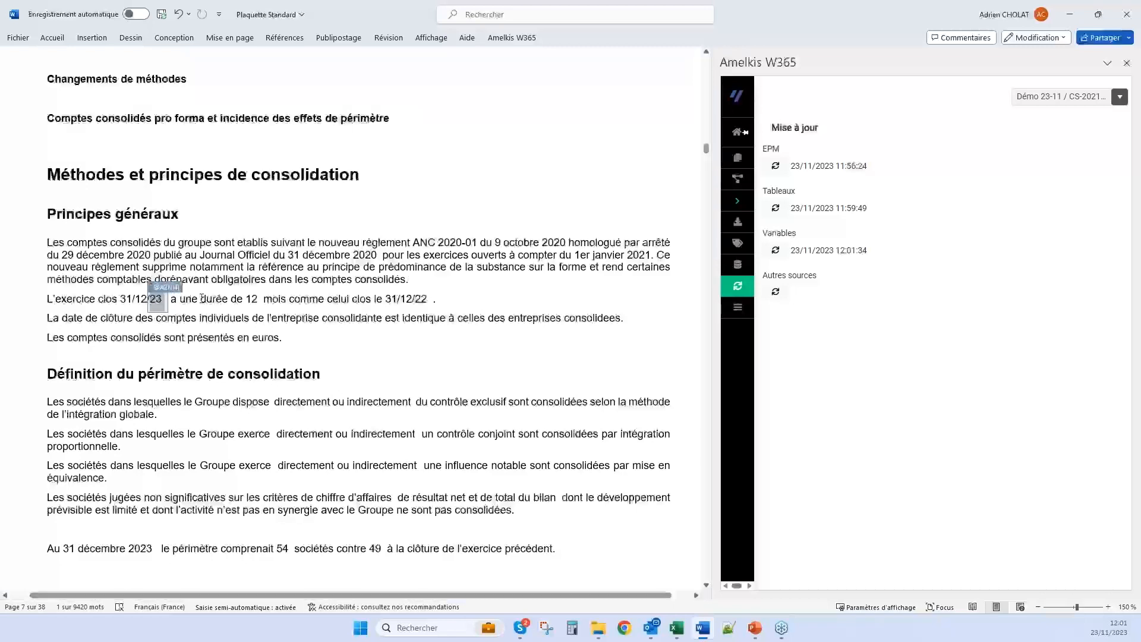
{"action": "scroll", "coordinate": [265, 342], "scroll_direction": "down", "scroll_amount": 3}
{"action": "scroll", "coordinate": [264, 342], "scroll_direction": "down", "scroll_amount": 1}
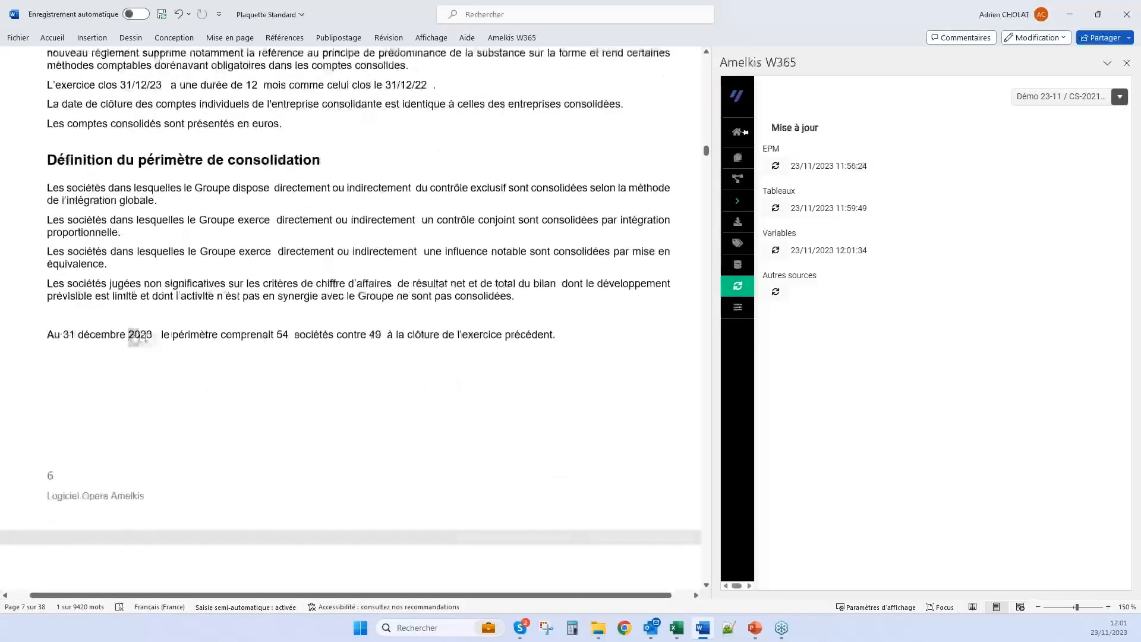
{"action": "left_click", "coordinate": [140, 337]}
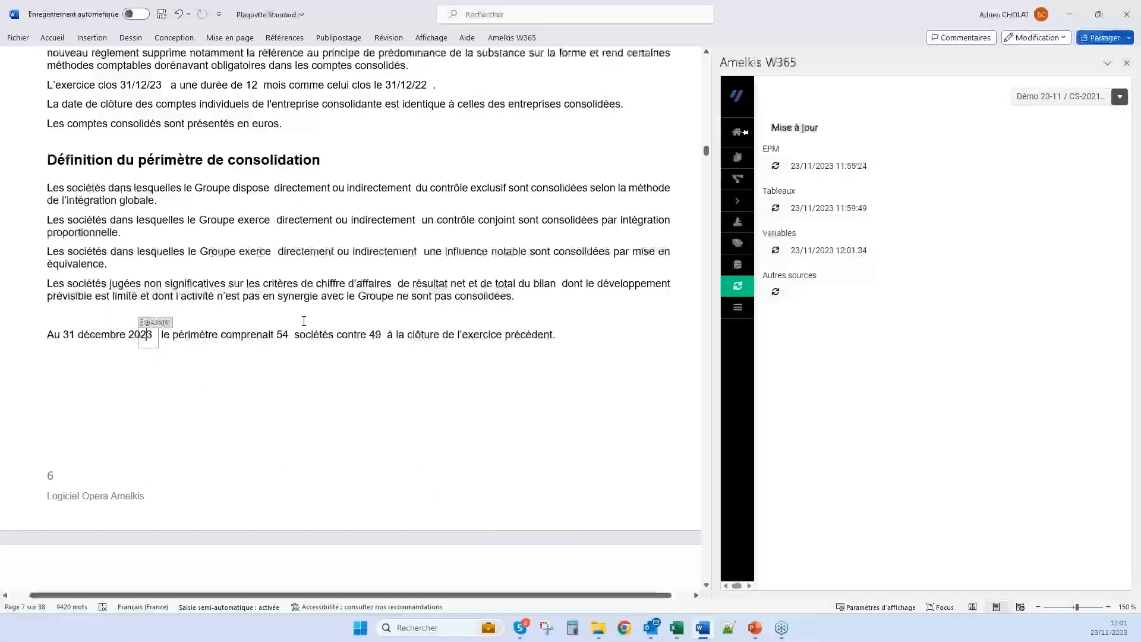
{"action": "left_click", "coordinate": [283, 338]}
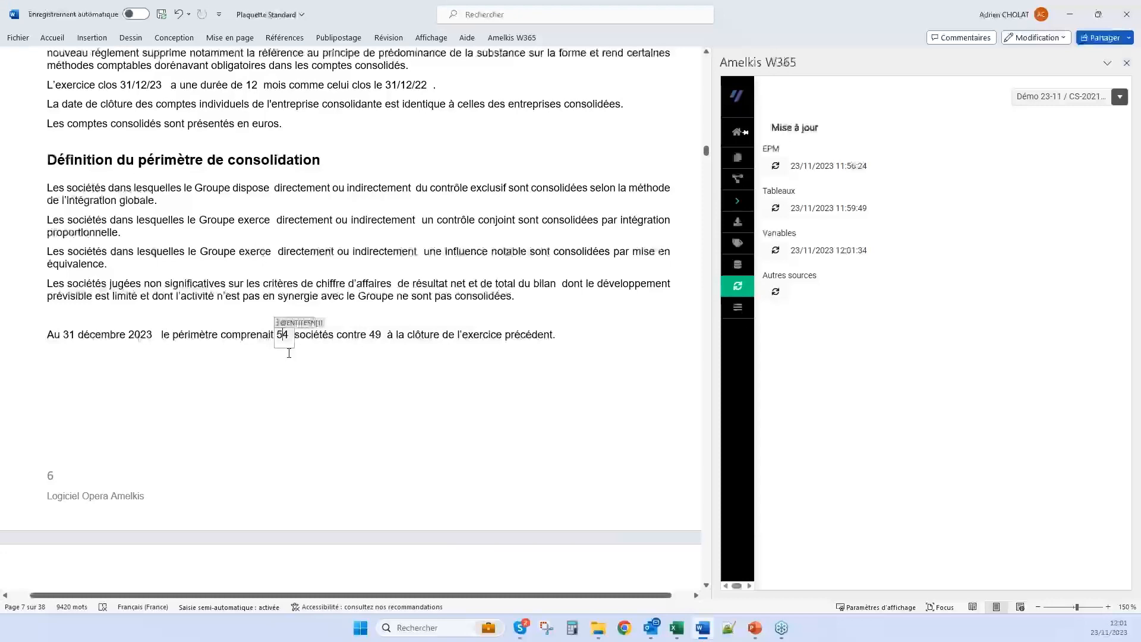
{"action": "left_click", "coordinate": [372, 342]}
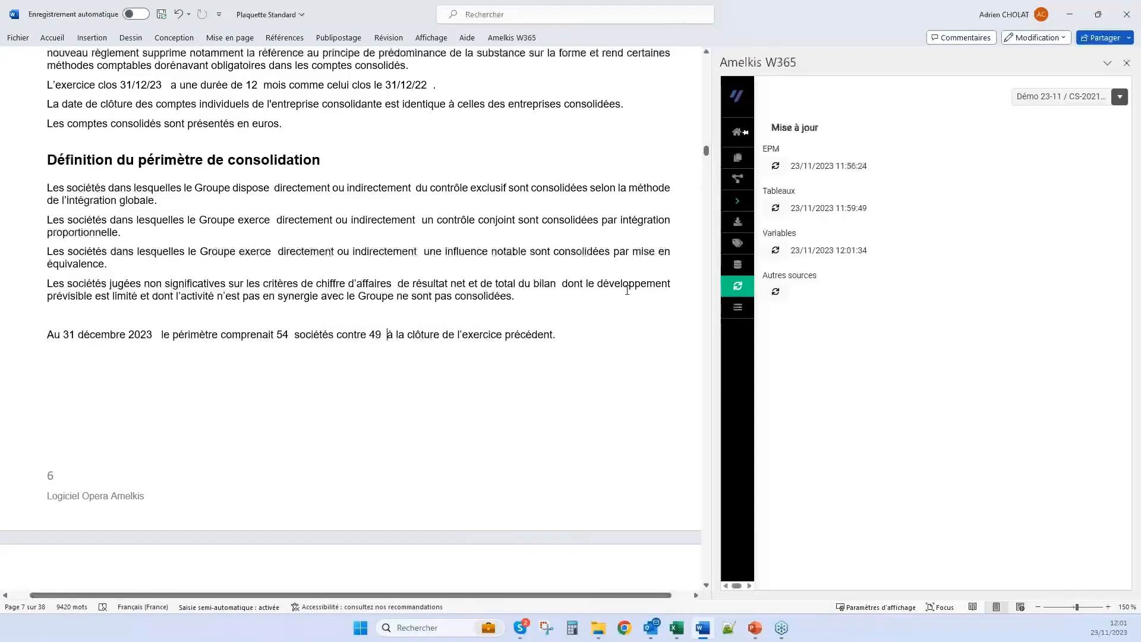
Go back to the Tableau de flux de trésorerie consolidé in the report, and switch to PowerPoint
{"action": "scroll", "coordinate": [116, 261], "scroll_direction": "down", "scroll_amount": 7}
{"action": "scroll", "coordinate": [116, 261], "scroll_direction": "up", "scroll_amount": 10}
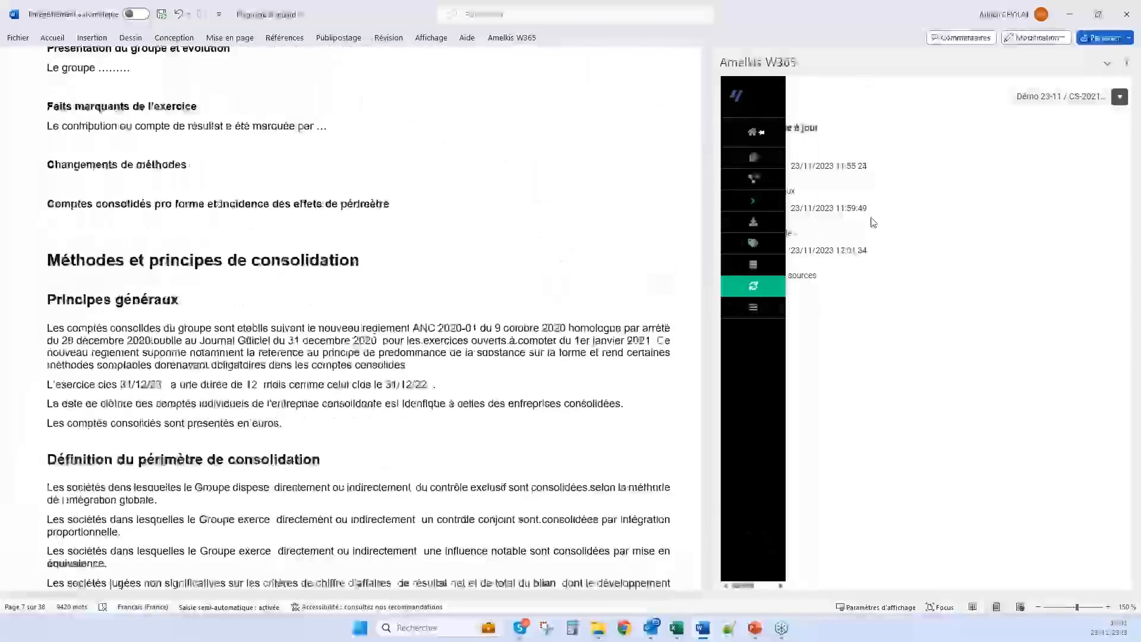
{"action": "mouse_move", "coordinate": [737, 267]}
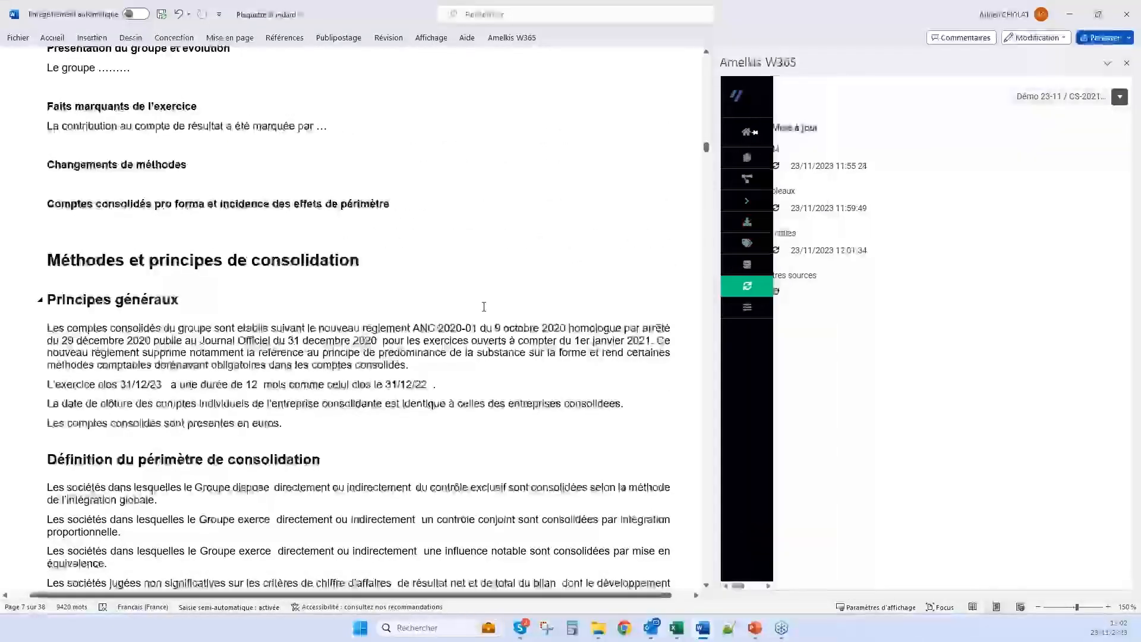
{"action": "scroll", "coordinate": [485, 305], "scroll_direction": "up", "scroll_amount": 14}
{"action": "scroll", "coordinate": [351, 298], "scroll_direction": "up", "scroll_amount": 8}
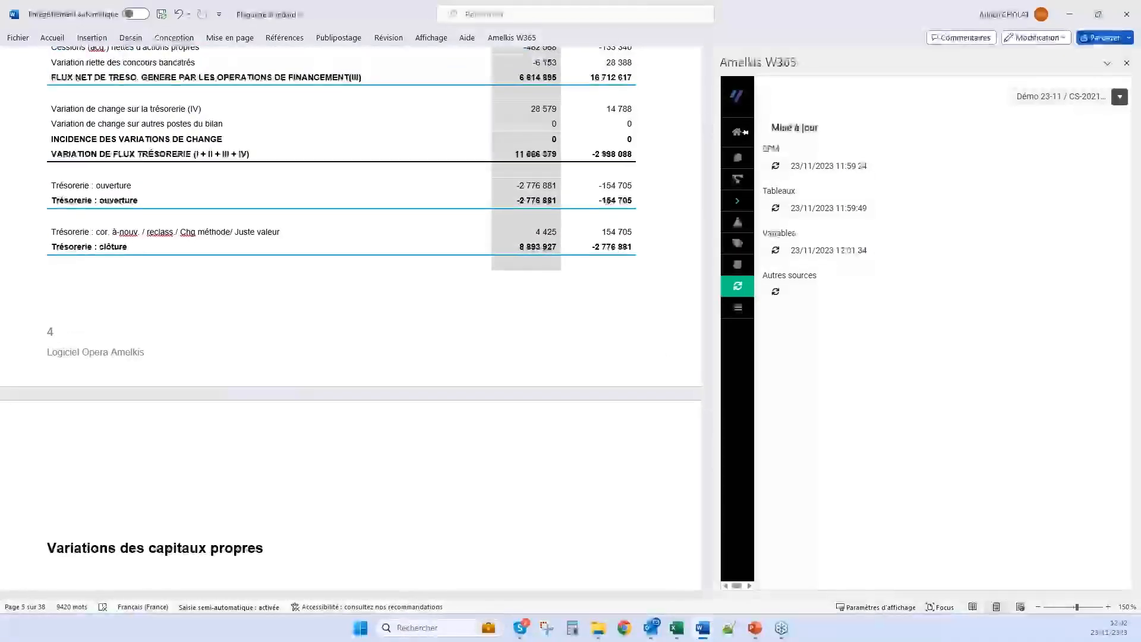
{"action": "scroll", "coordinate": [544, 256], "scroll_direction": "up", "scroll_amount": 10}
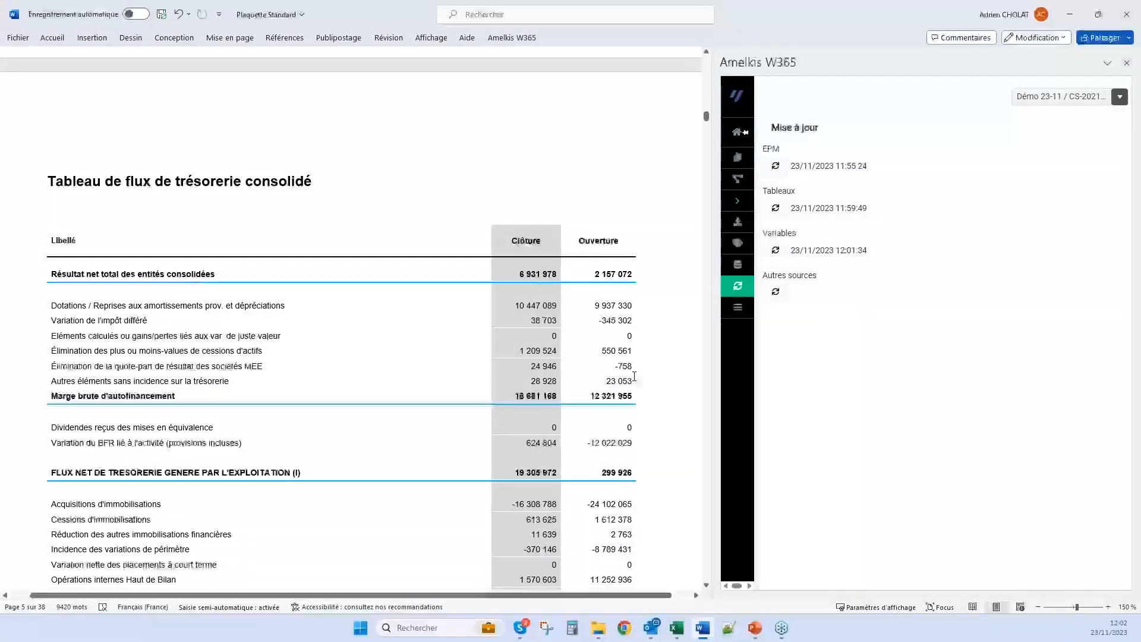
{"action": "key", "text": "alt+Tab"}
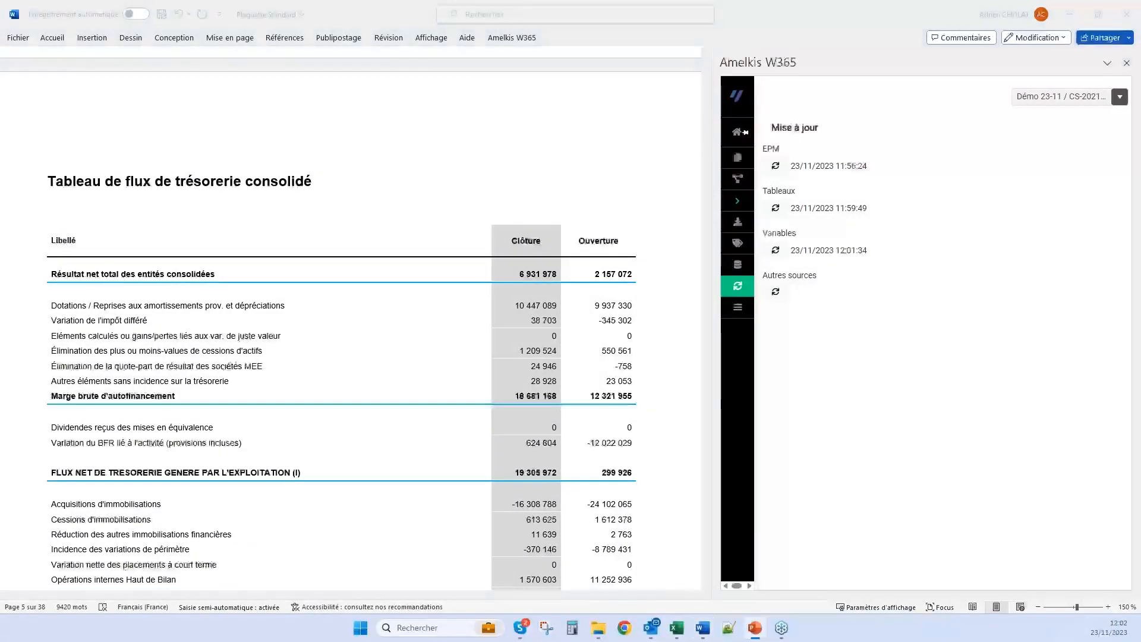